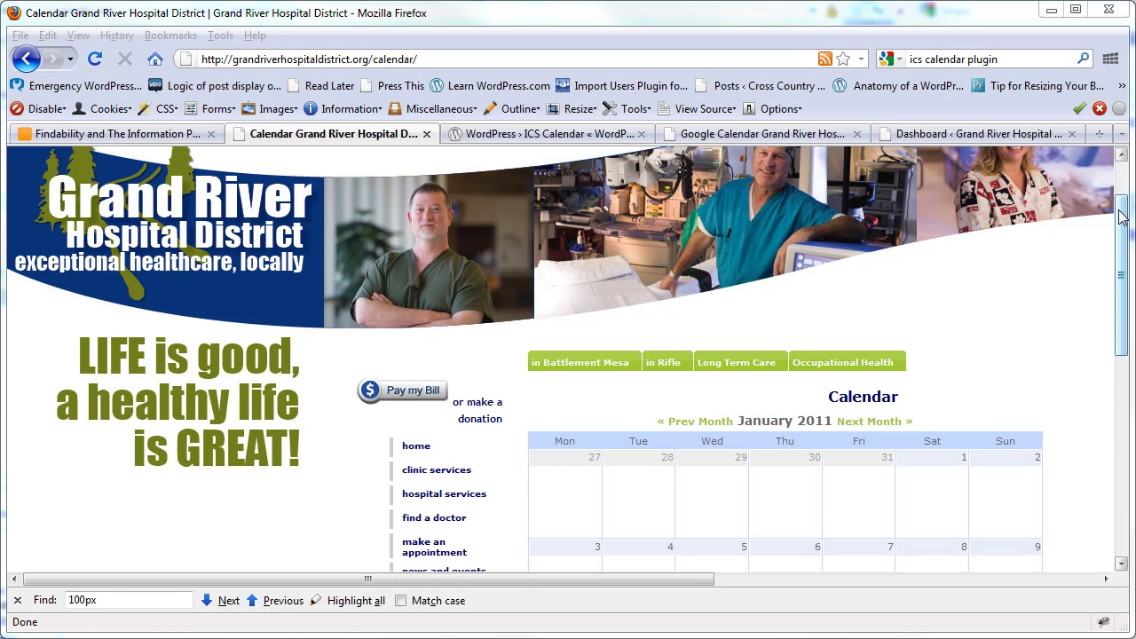
Step: Scroll the site's calendar to the January 14 Sample Event, then switch to the ICS Calendar plugin directory page
{"action": "left_click_drag", "start_coordinate": [1120, 217], "coordinate": [1121, 302]}
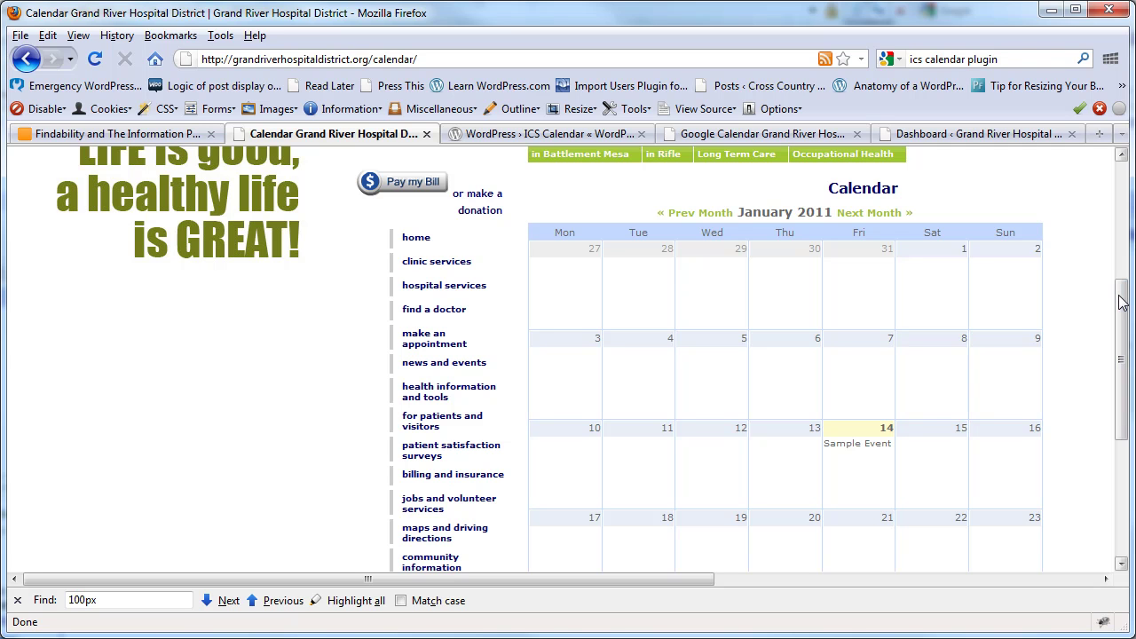
{"action": "left_click", "coordinate": [586, 135]}
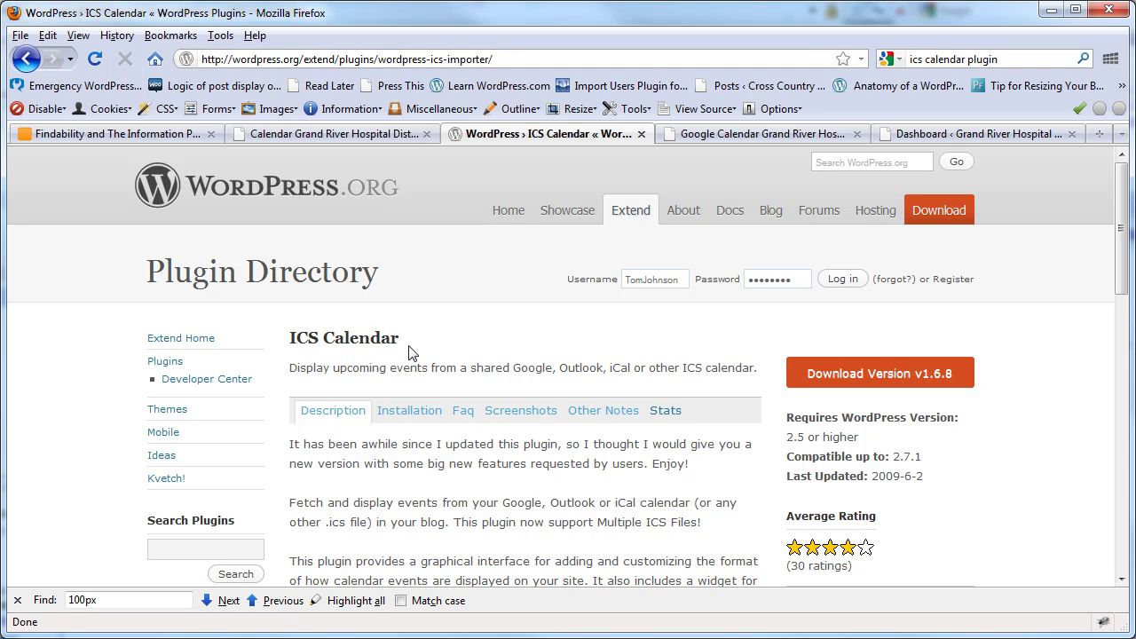
Step: Switch to the Google Calendar window showing the week of Jan 9–15 2011
{"action": "mouse_move", "coordinate": [400, 625]}
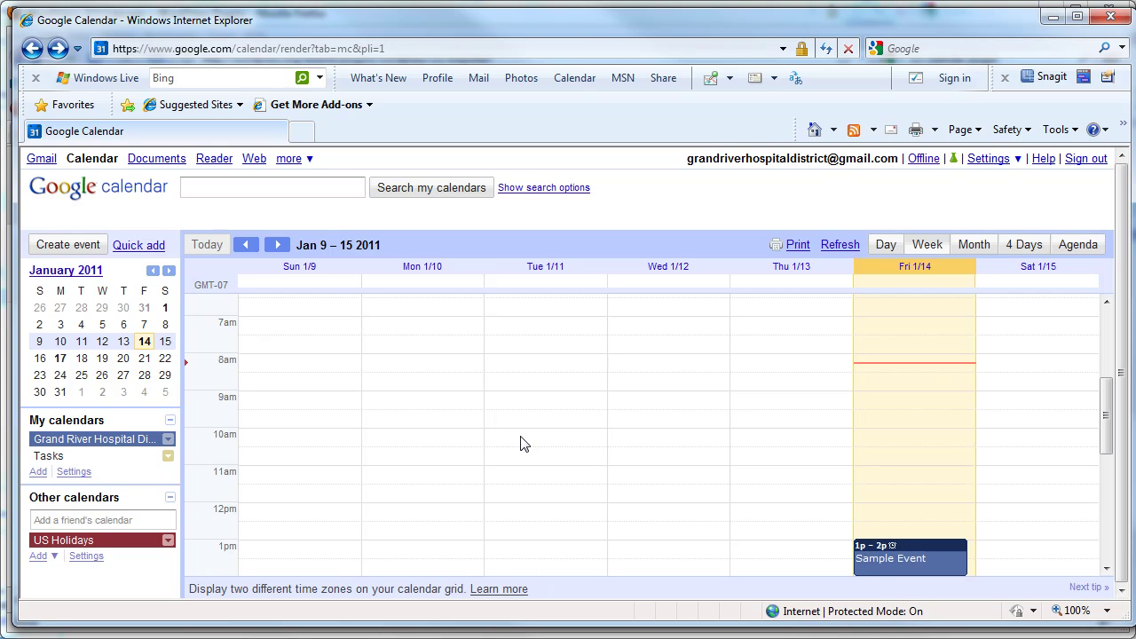
{"action": "left_click_drag", "start_coordinate": [1107, 395], "coordinate": [1107, 433]}
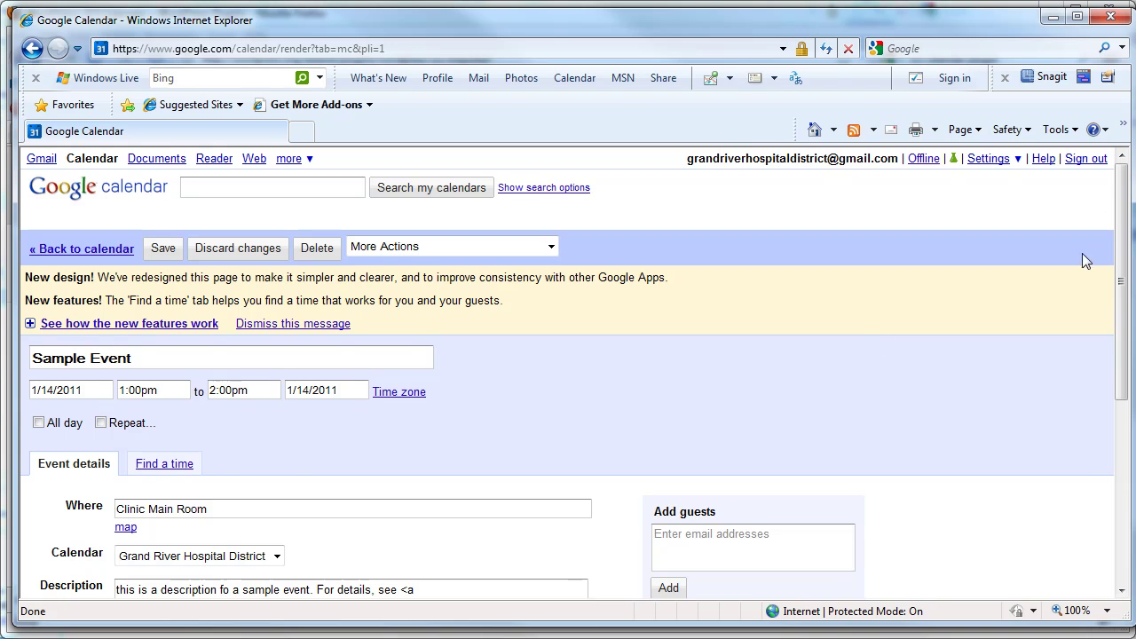
{"action": "left_click_drag", "start_coordinate": [1123, 197], "coordinate": [1123, 286]}
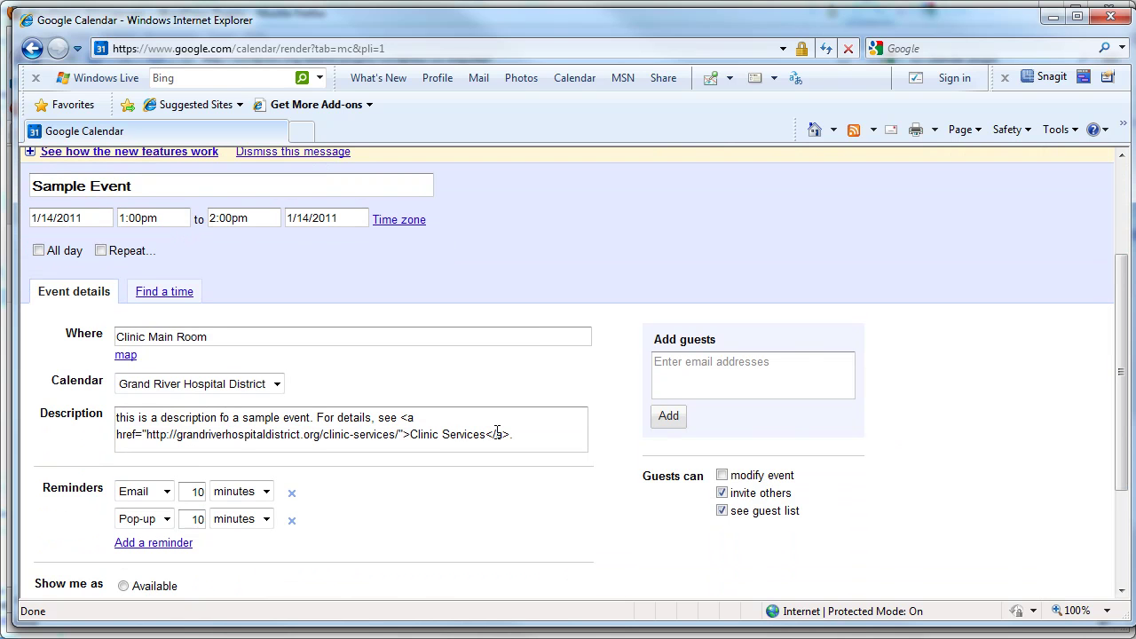
{"action": "scroll", "coordinate": [497, 433], "scroll_direction": "up", "scroll_amount": 3}
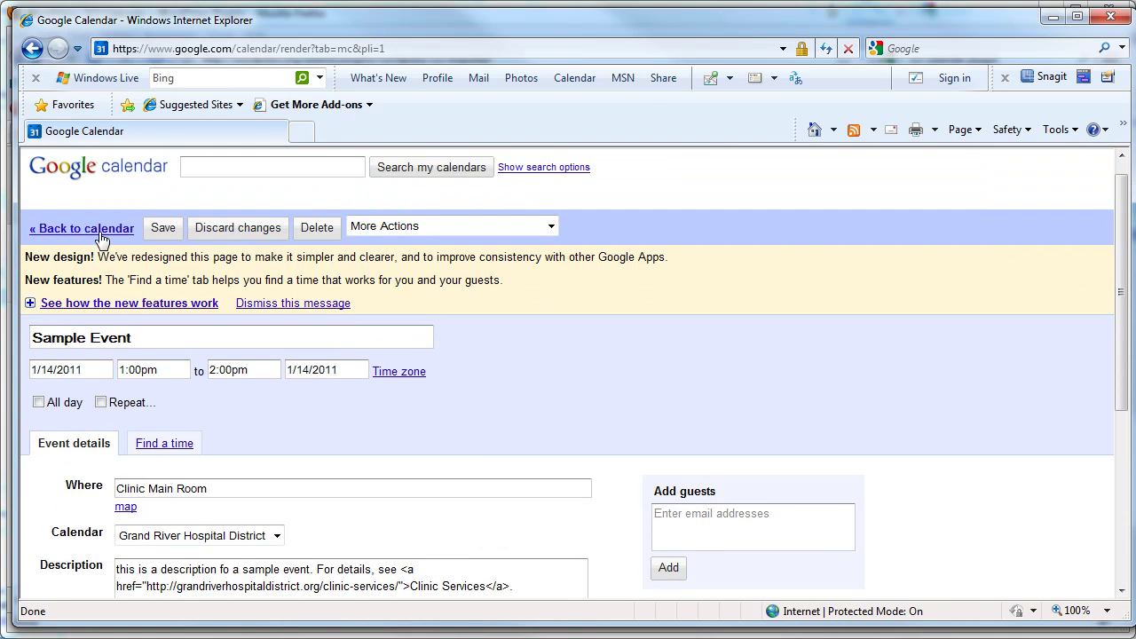
{"action": "left_click", "coordinate": [100, 230]}
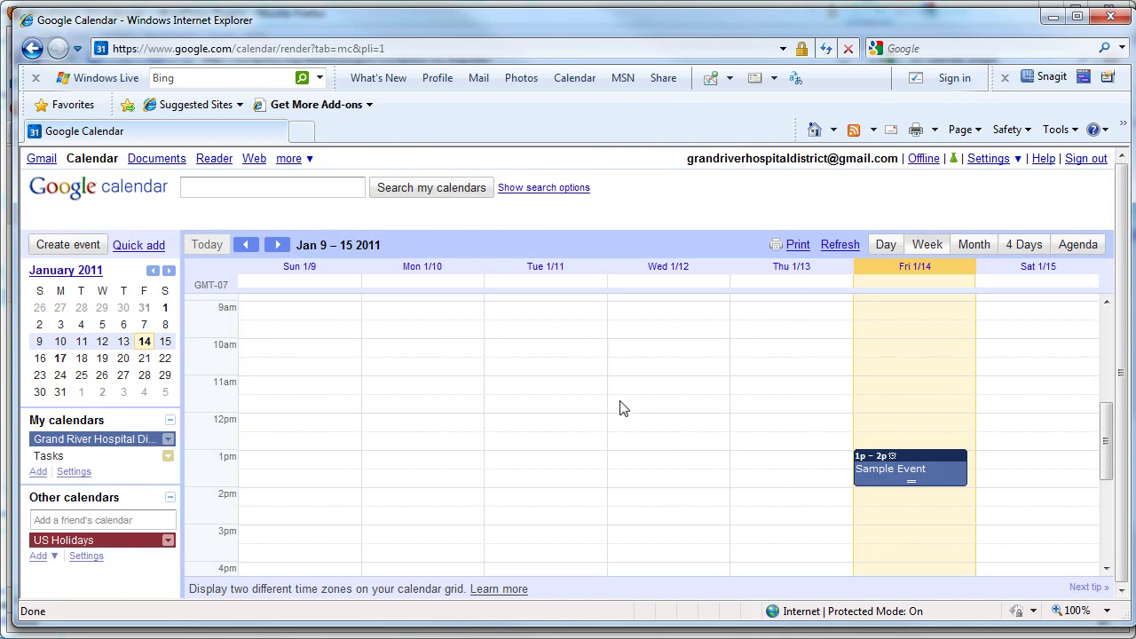
Step: Minimize Internet Explorer and switch from the Calendar page to the WordPress admin dashboard
{"action": "left_click", "coordinate": [1045, 26]}
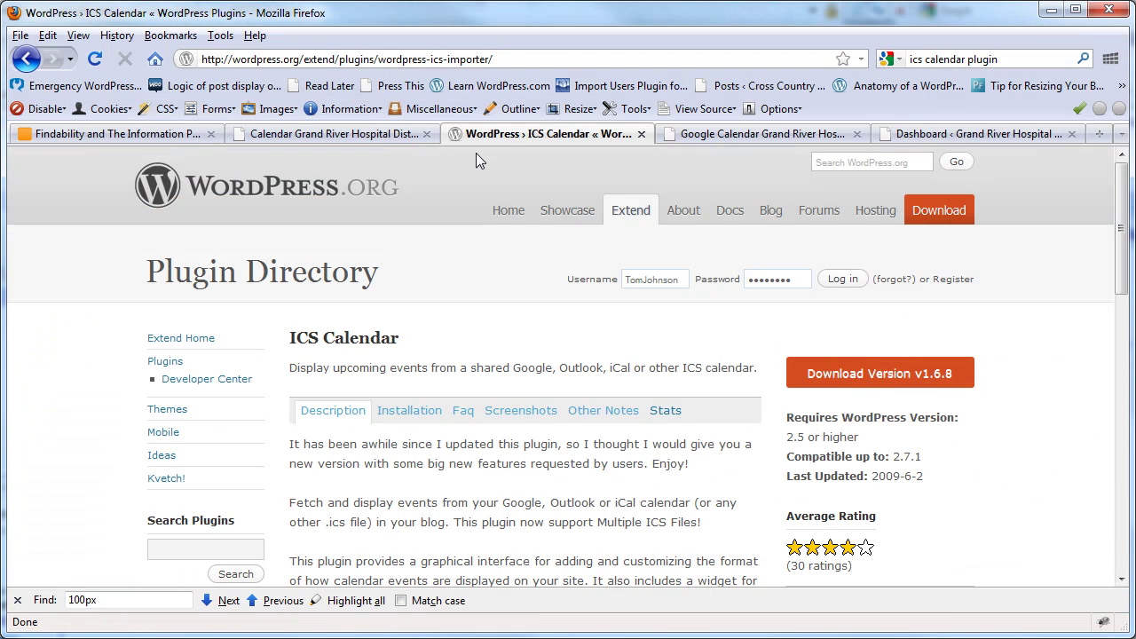
{"action": "left_click", "coordinate": [333, 134]}
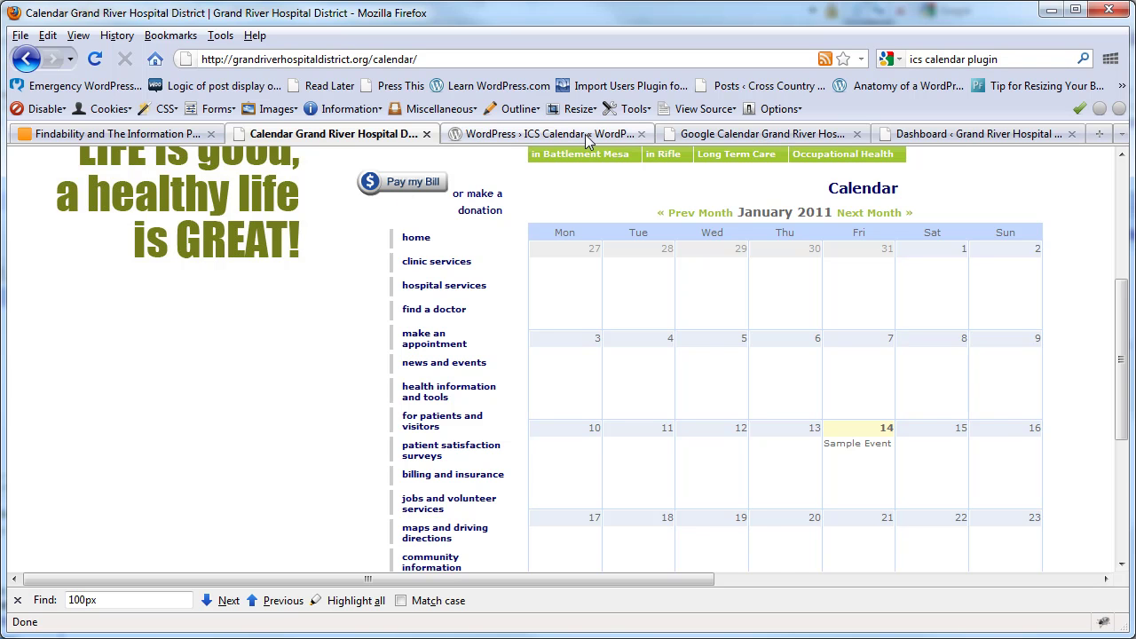
{"action": "left_click", "coordinate": [963, 135]}
{"action": "scroll", "coordinate": [104, 305], "scroll_direction": "down", "scroll_amount": 6}
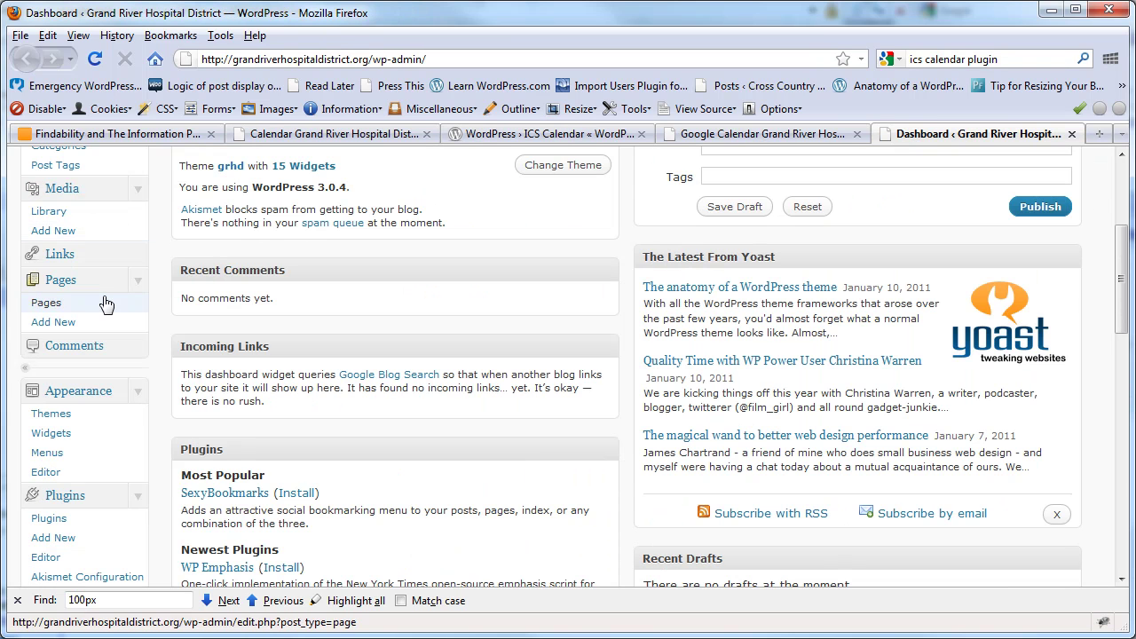
{"action": "scroll", "coordinate": [104, 304], "scroll_direction": "down", "scroll_amount": 6}
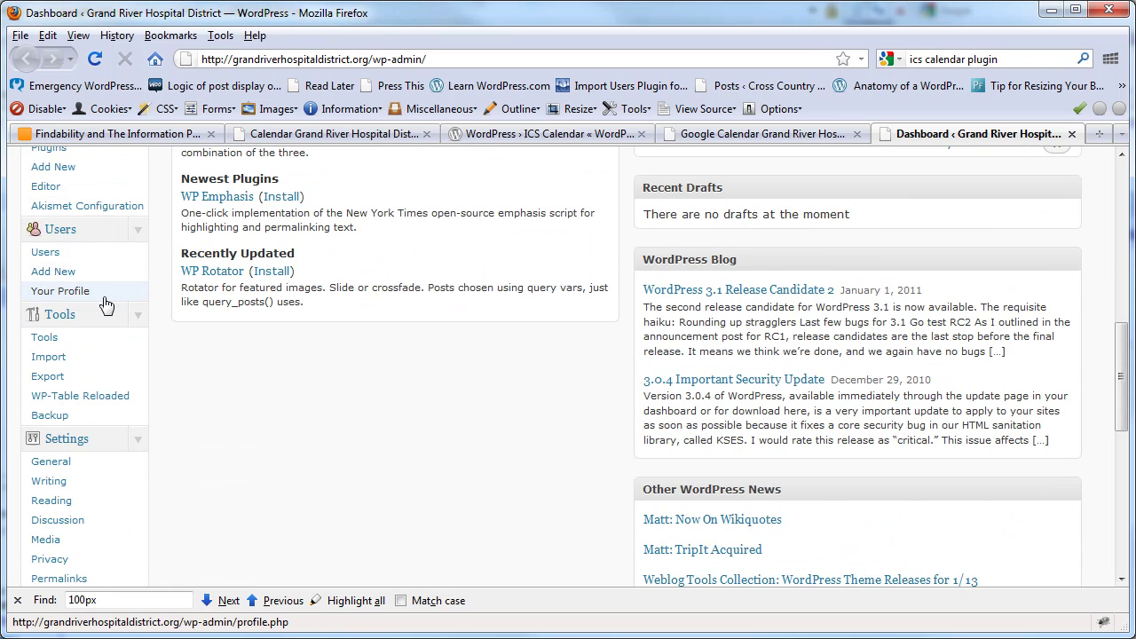
{"action": "scroll", "coordinate": [107, 304], "scroll_direction": "up", "scroll_amount": 4}
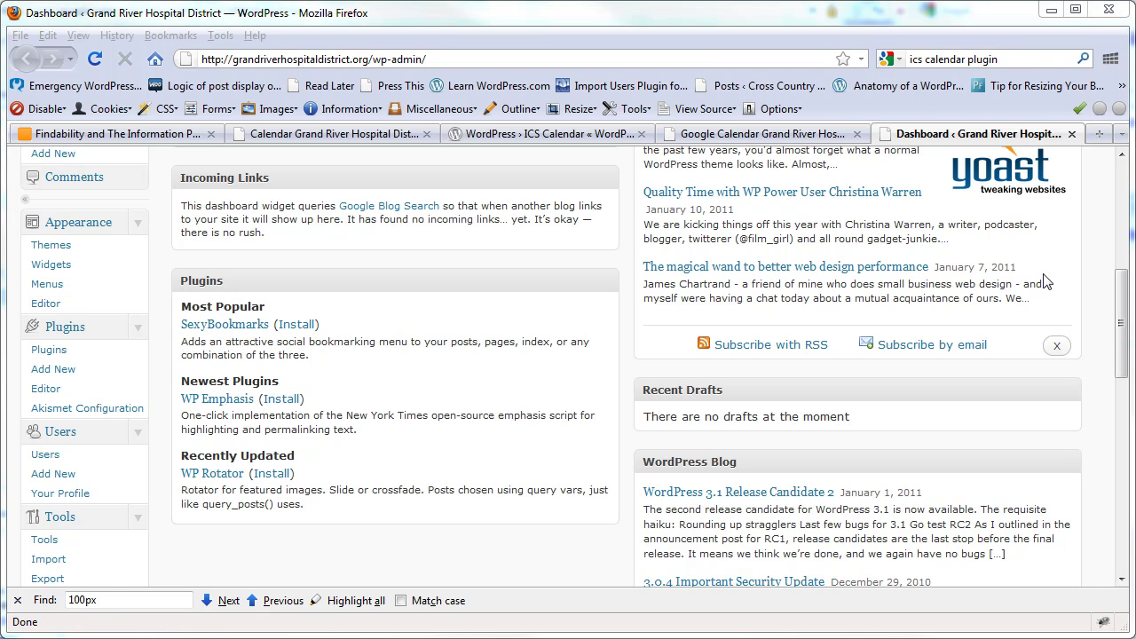
{"action": "left_click_drag", "start_coordinate": [1120, 286], "coordinate": [1121, 246]}
{"action": "scroll", "coordinate": [524, 245], "scroll_direction": "up", "scroll_amount": 1}
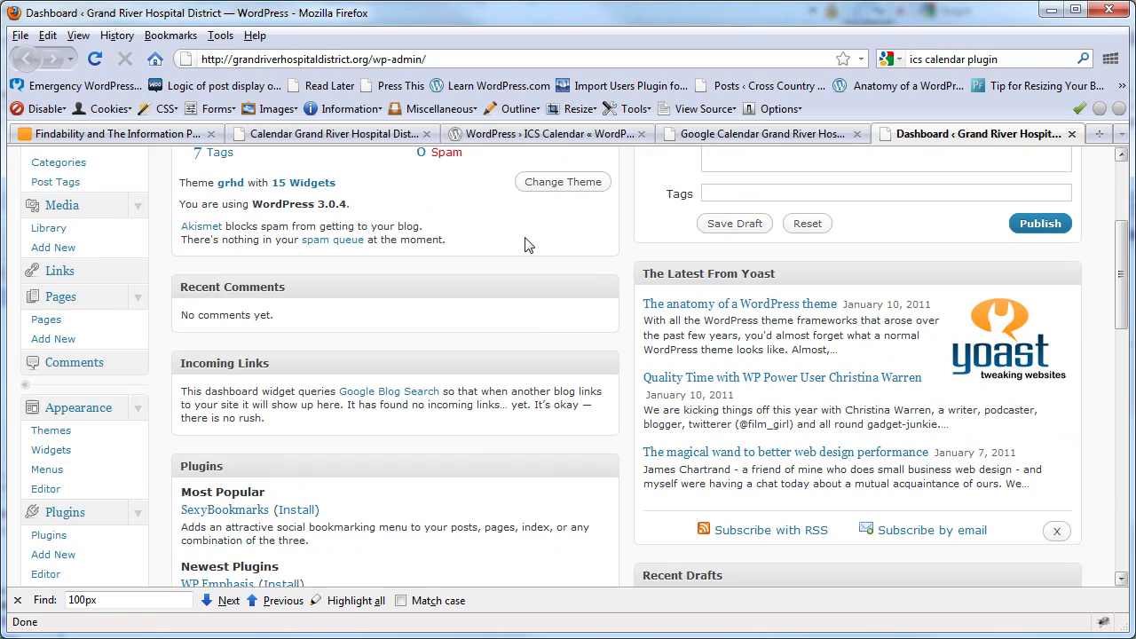
Step: Edit the Calendar page and select cal=1 in its [show-ics-calendar cal=1] shortcode
{"action": "left_click", "coordinate": [46, 321]}
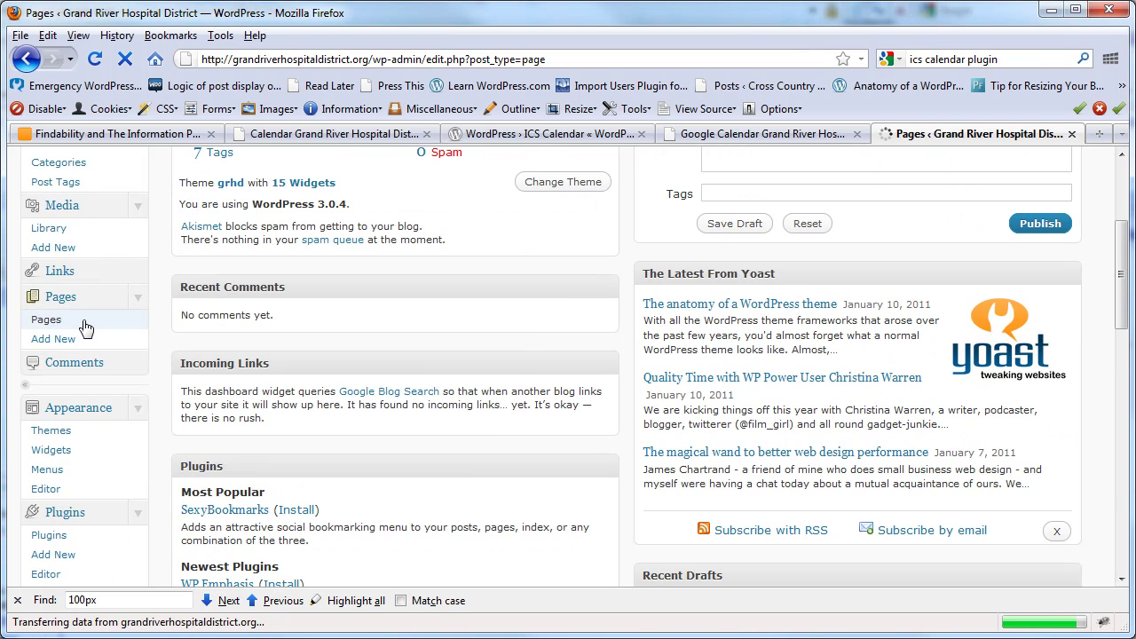
{"action": "scroll", "coordinate": [363, 355], "scroll_direction": "down", "scroll_amount": 7}
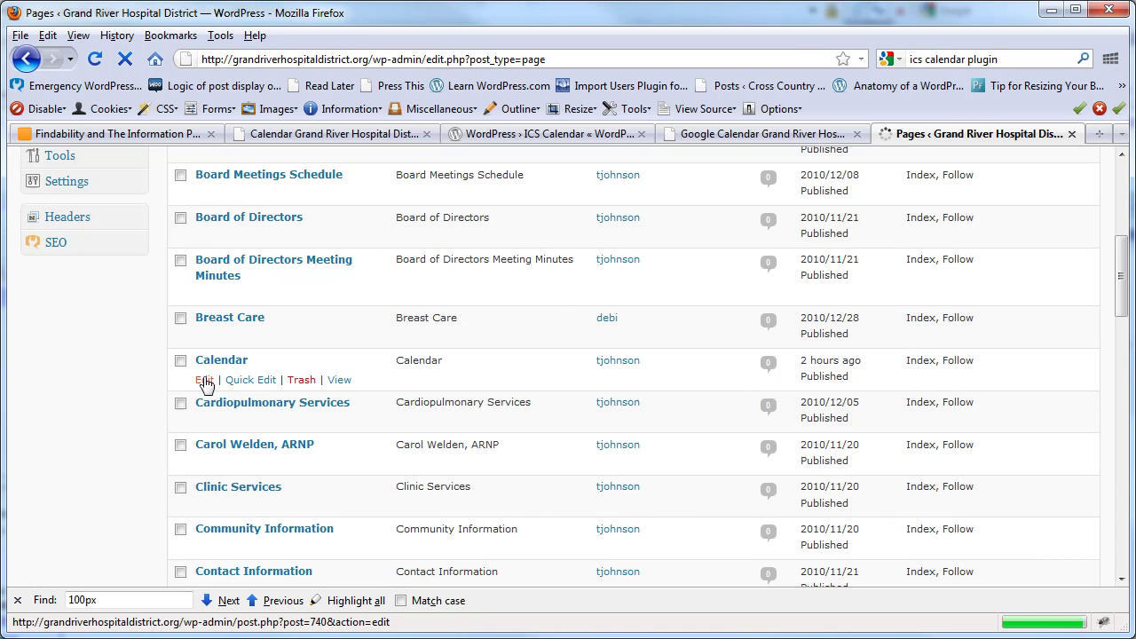
{"action": "left_click", "coordinate": [205, 380]}
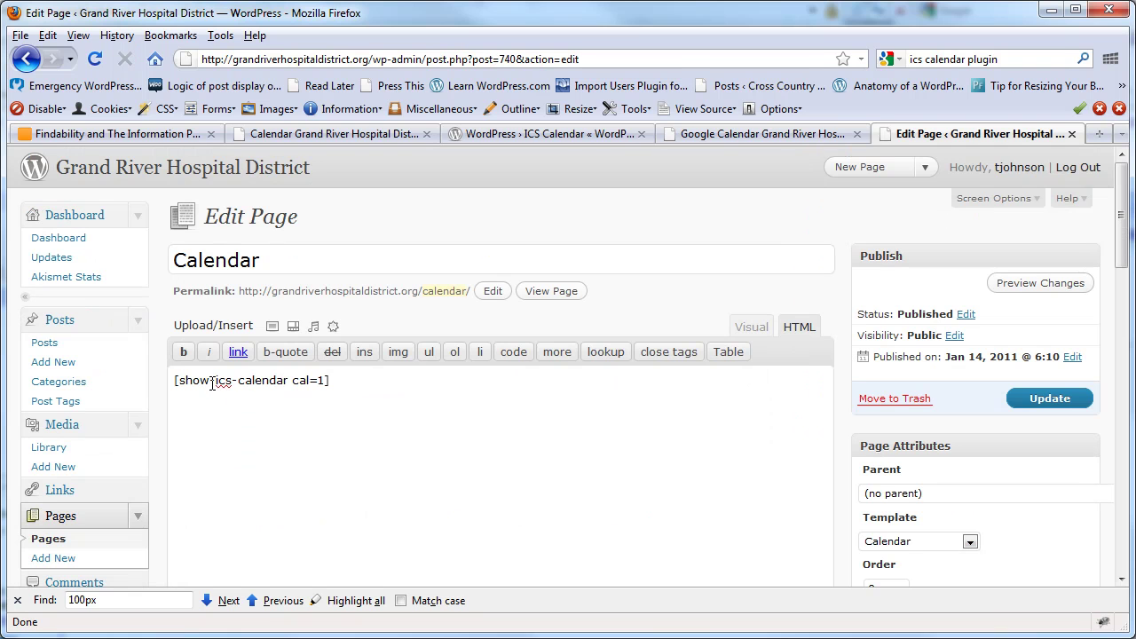
{"action": "left_click_drag", "start_coordinate": [292, 382], "coordinate": [325, 382]}
{"action": "left_click_drag", "start_coordinate": [1120, 190], "coordinate": [1109, 426]}
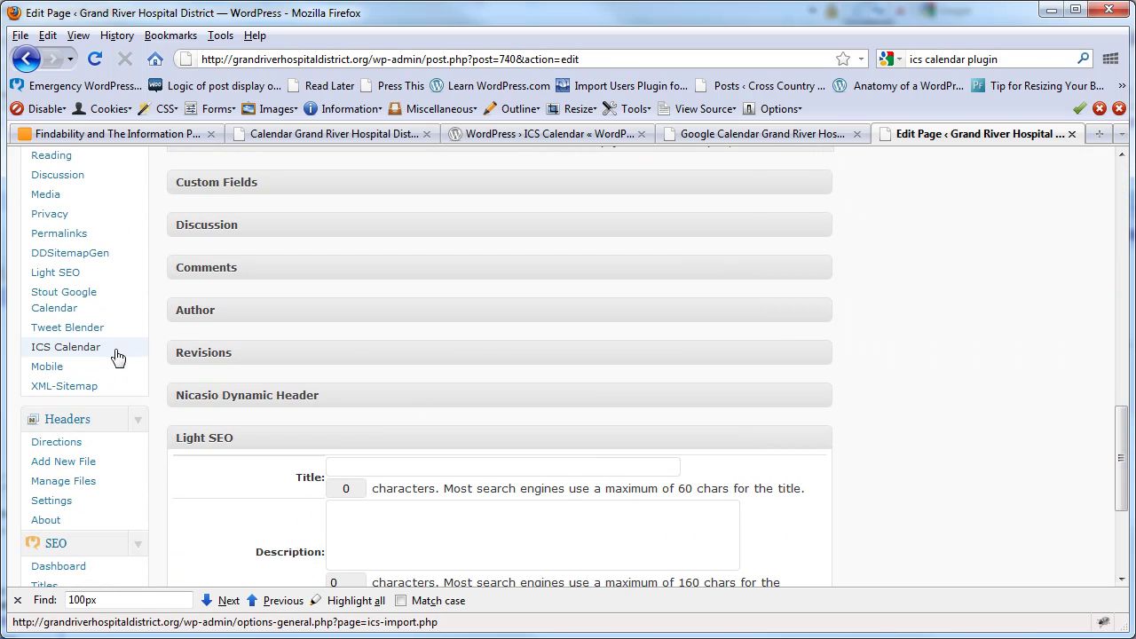
Step: Open the ICS Calendar plugin settings and scroll through them
{"action": "left_click", "coordinate": [103, 354]}
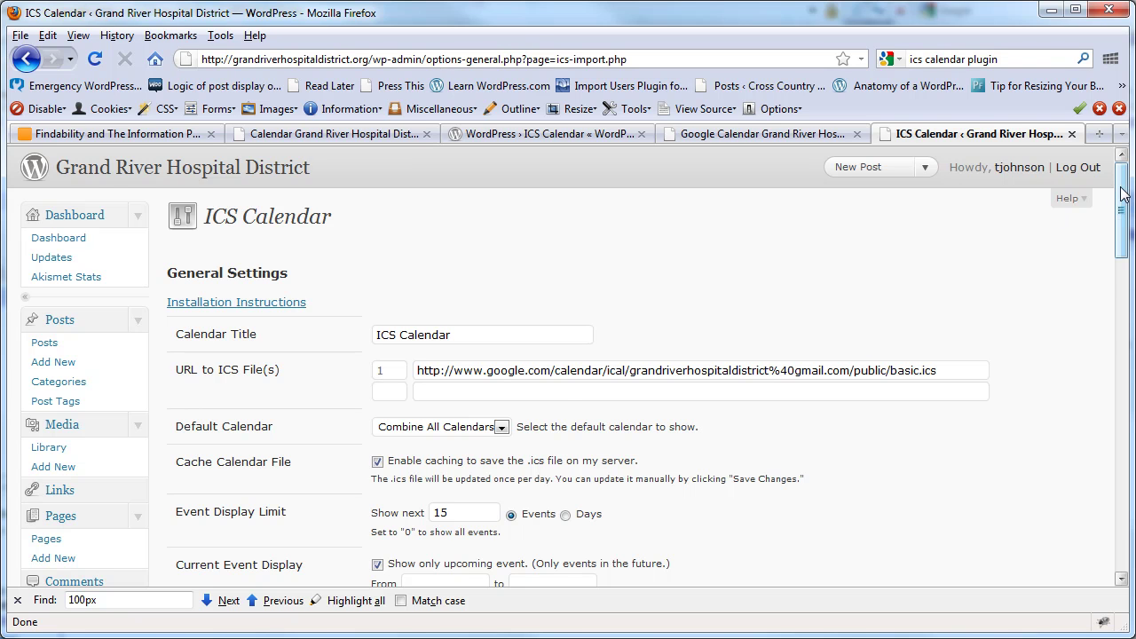
{"action": "left_click_drag", "start_coordinate": [1121, 196], "coordinate": [1109, 293]}
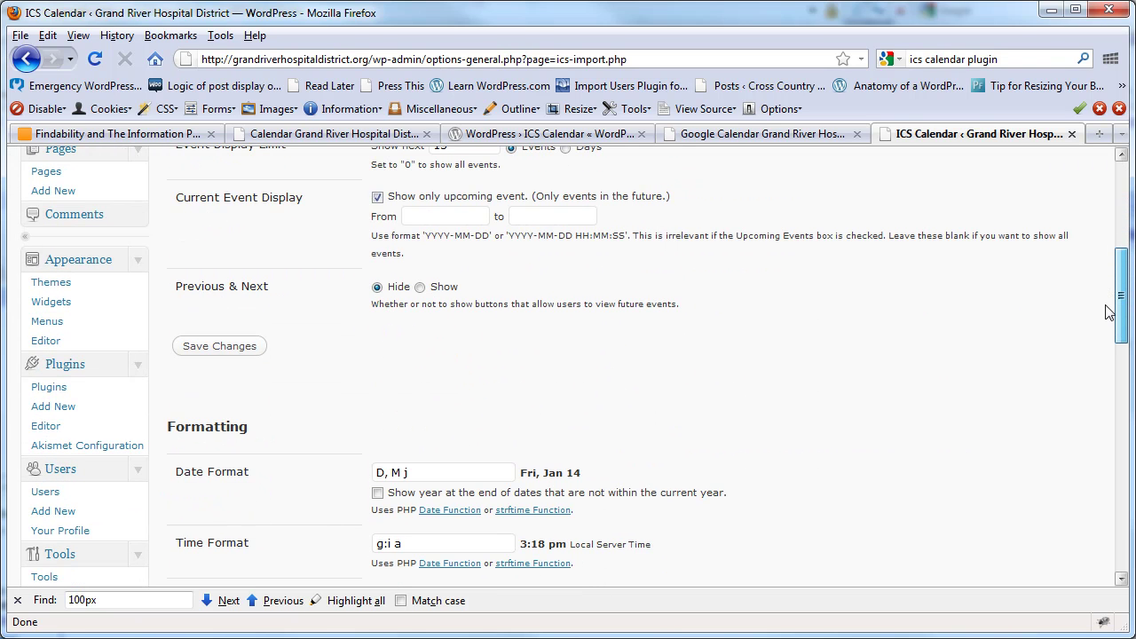
{"action": "scroll", "coordinate": [1111, 229], "scroll_direction": "up", "scroll_amount": 5}
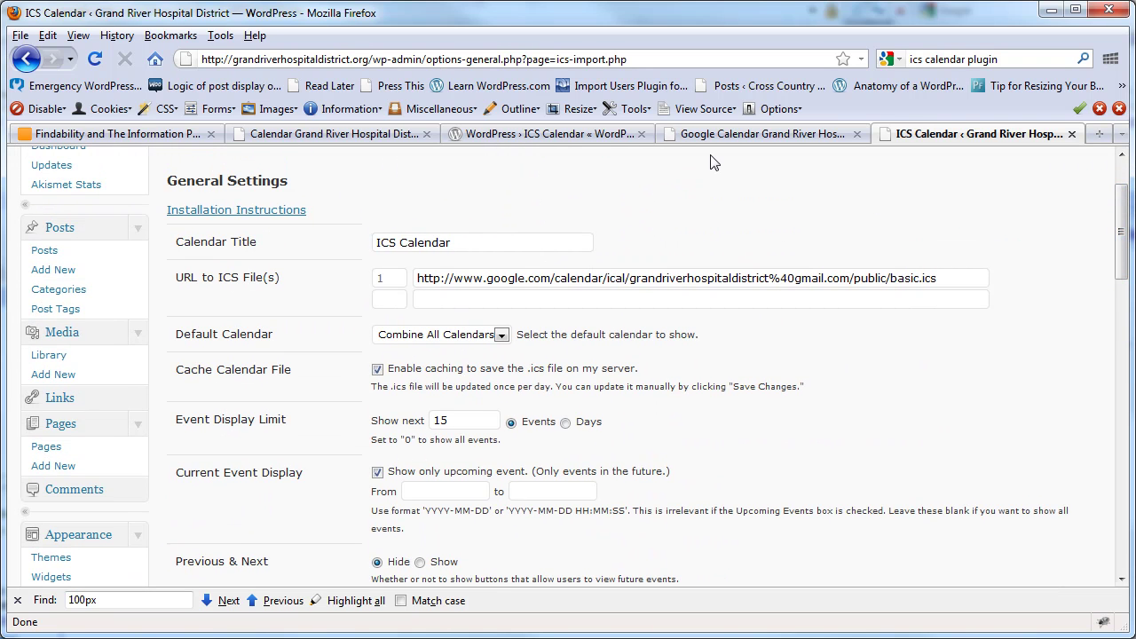
Step: Compare with the site's embedded Google Calendar page, then return to the ICS Calendar settings
{"action": "left_click", "coordinate": [783, 139]}
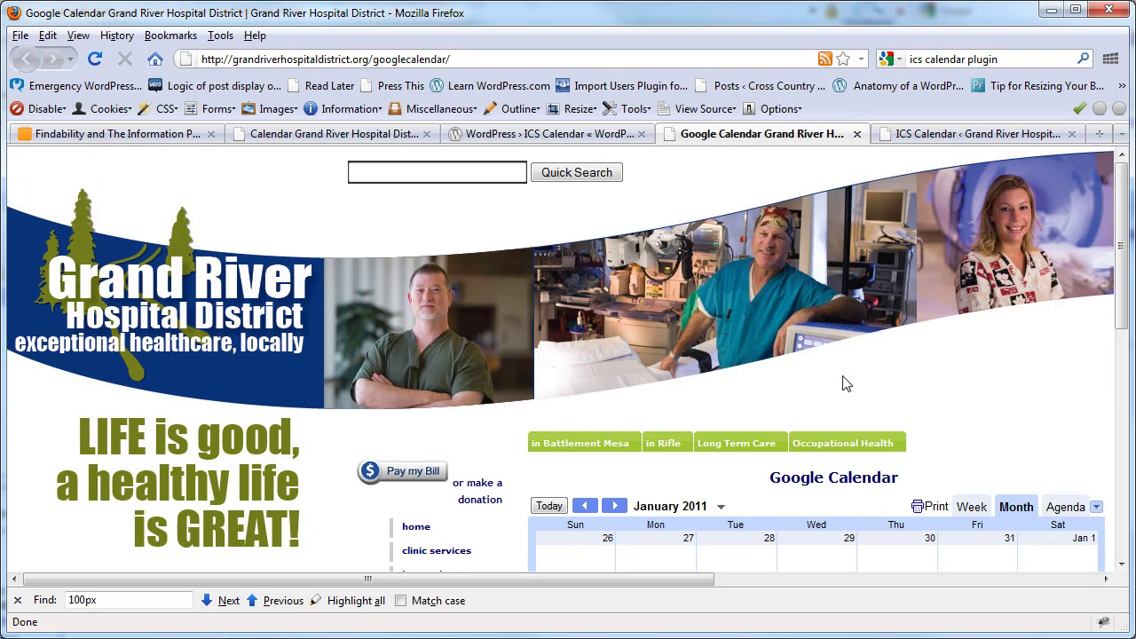
{"action": "scroll", "coordinate": [697, 414], "scroll_direction": "down", "scroll_amount": 4}
{"action": "scroll", "coordinate": [850, 429], "scroll_direction": "down", "scroll_amount": 2}
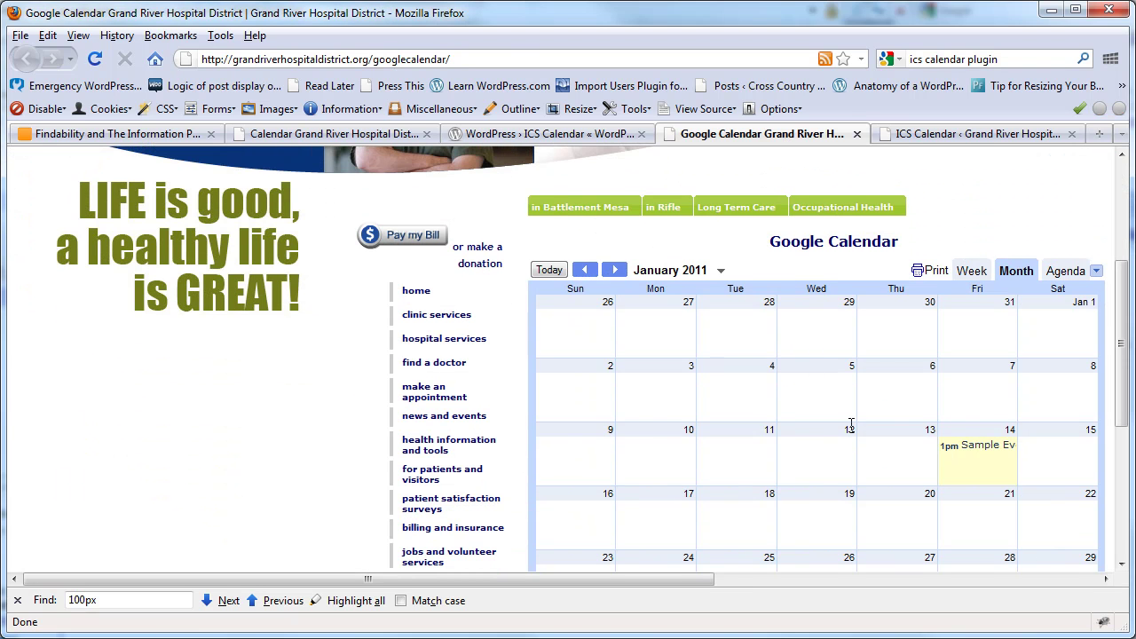
{"action": "left_click", "coordinate": [927, 135]}
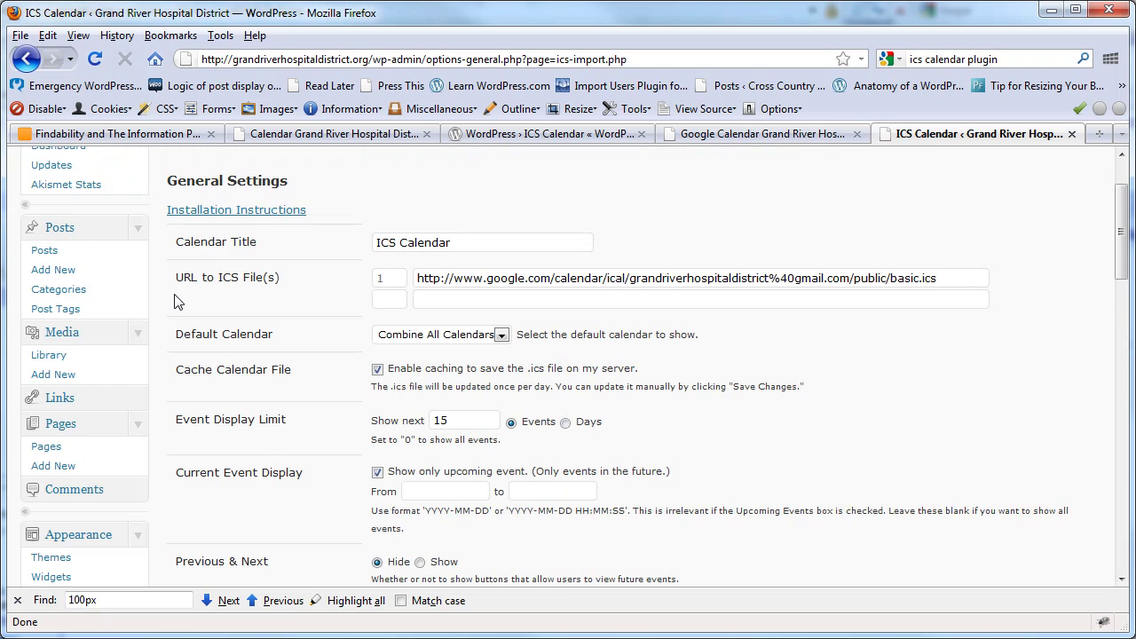
{"action": "scroll", "coordinate": [151, 311], "scroll_direction": "down", "scroll_amount": 3}
{"action": "scroll", "coordinate": [144, 309], "scroll_direction": "down", "scroll_amount": 2}
Step: From the Plugins list, edit ICS Calendar's ics-import.php in the plugin editor
{"action": "left_click", "coordinate": [60, 462]}
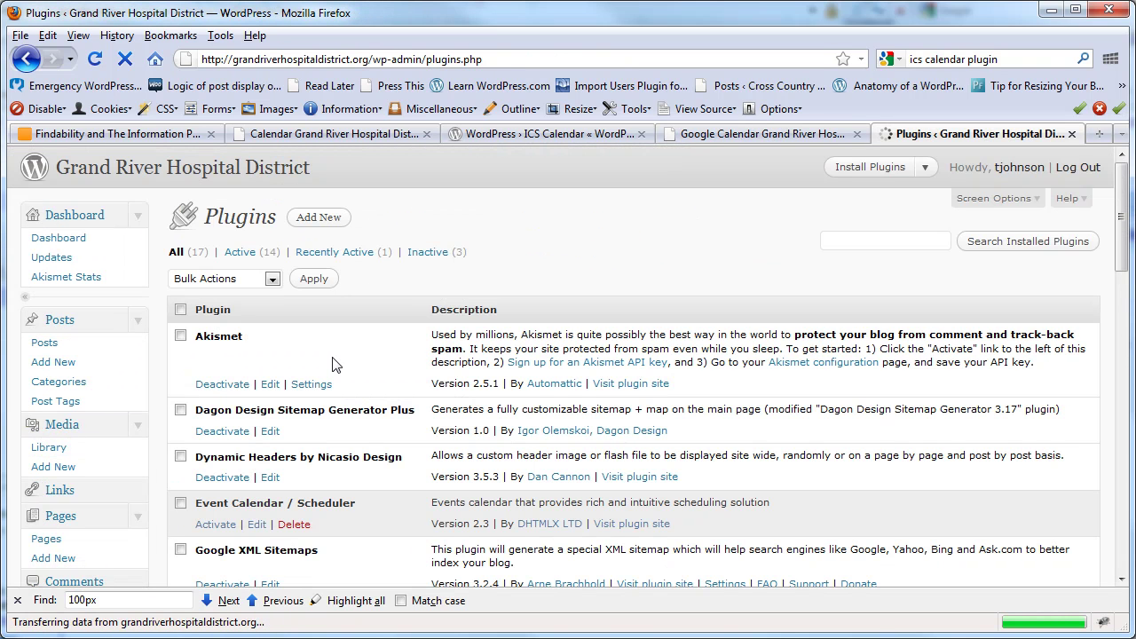
{"action": "scroll", "coordinate": [348, 355], "scroll_direction": "down", "scroll_amount": 5}
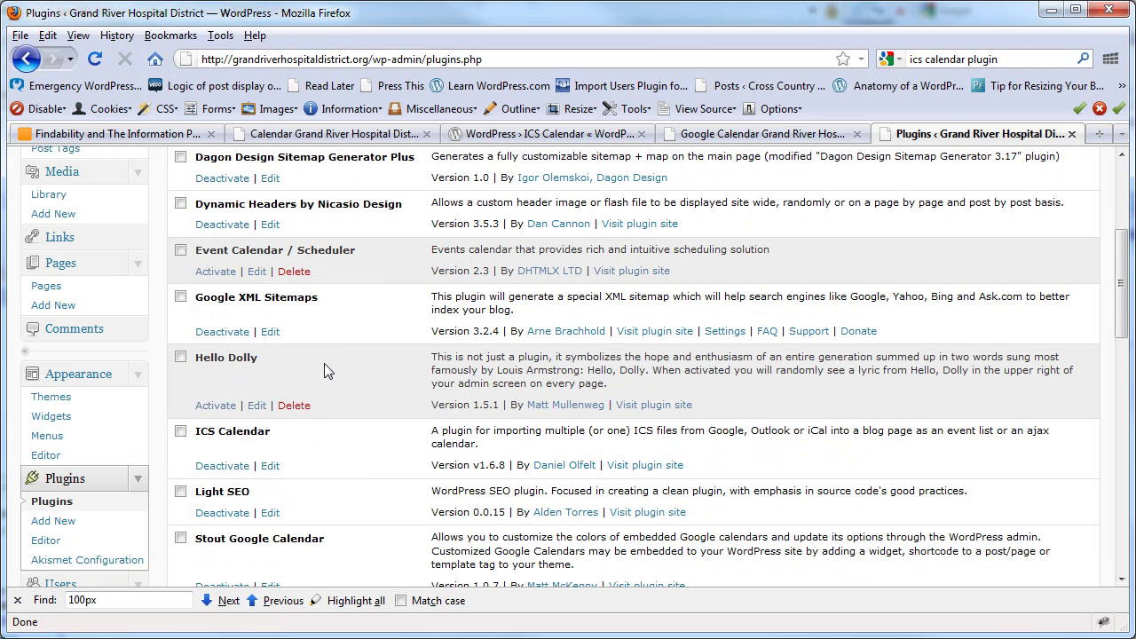
{"action": "left_click", "coordinate": [270, 466]}
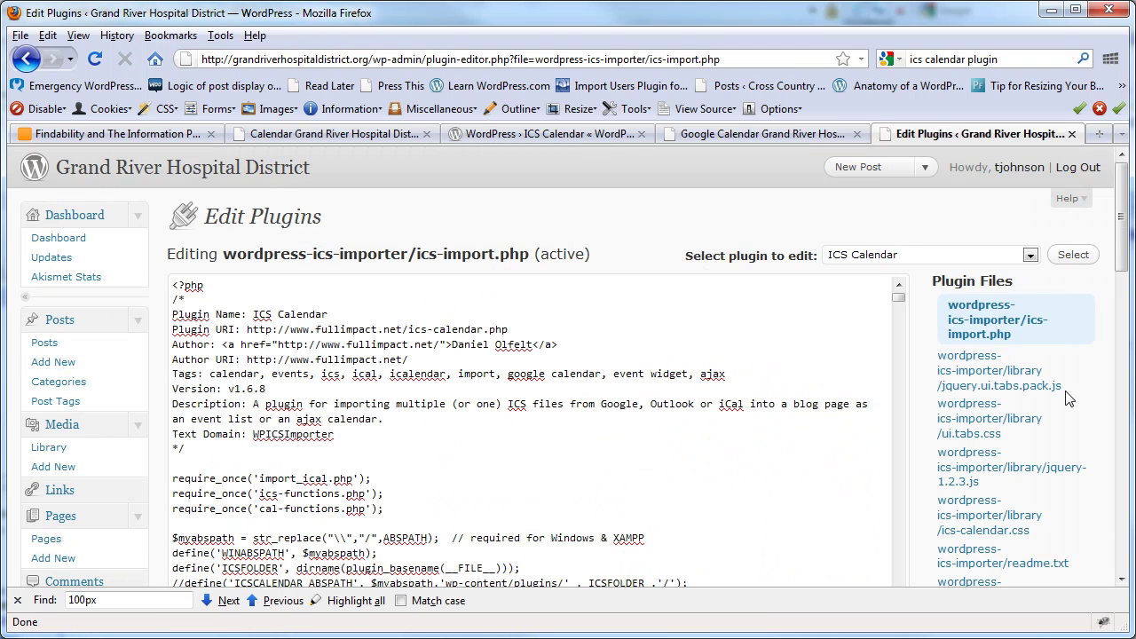
Step: Open the plugin's ics-calendar.css stylesheet, glancing at the site's calendar page for reference
{"action": "left_click", "coordinate": [974, 437]}
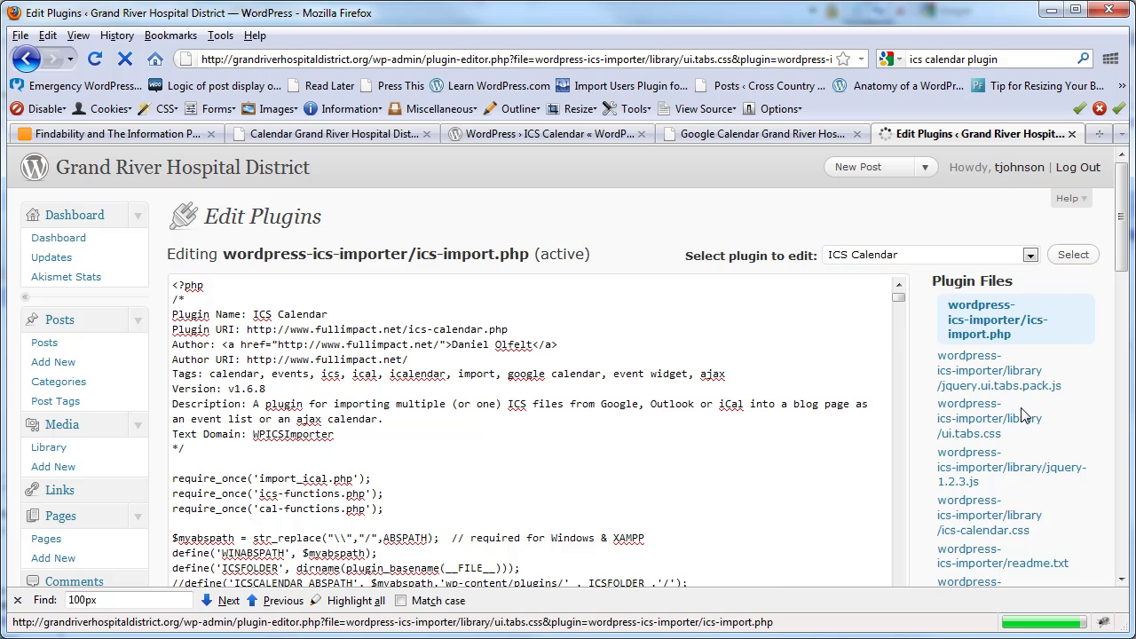
{"action": "scroll", "coordinate": [990, 486], "scroll_direction": "down", "scroll_amount": 2}
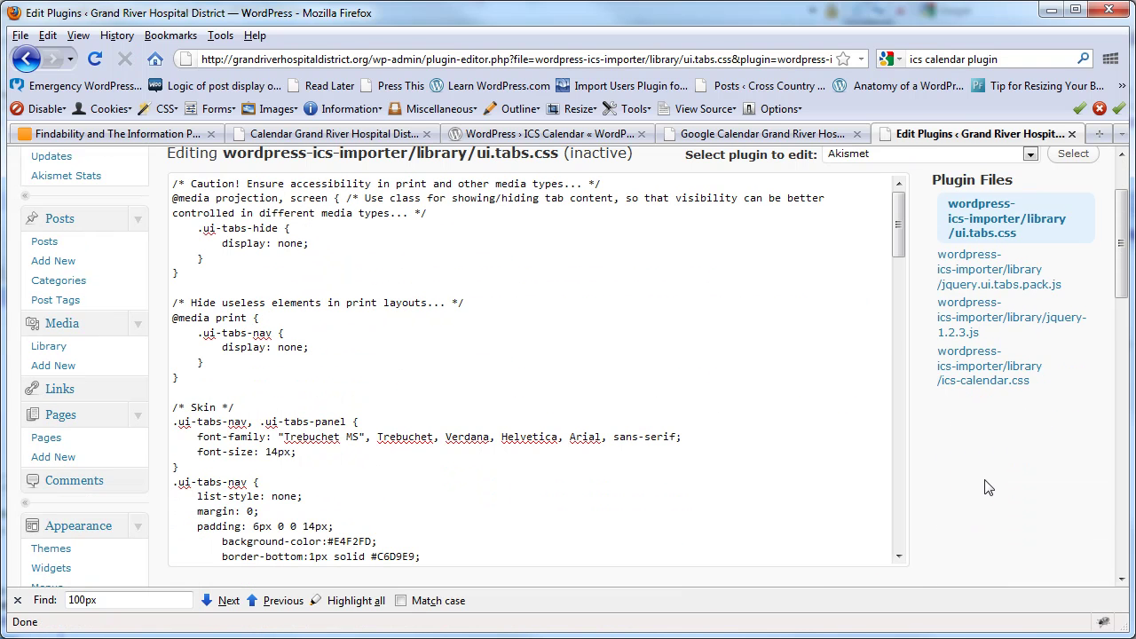
{"action": "left_click", "coordinate": [985, 387]}
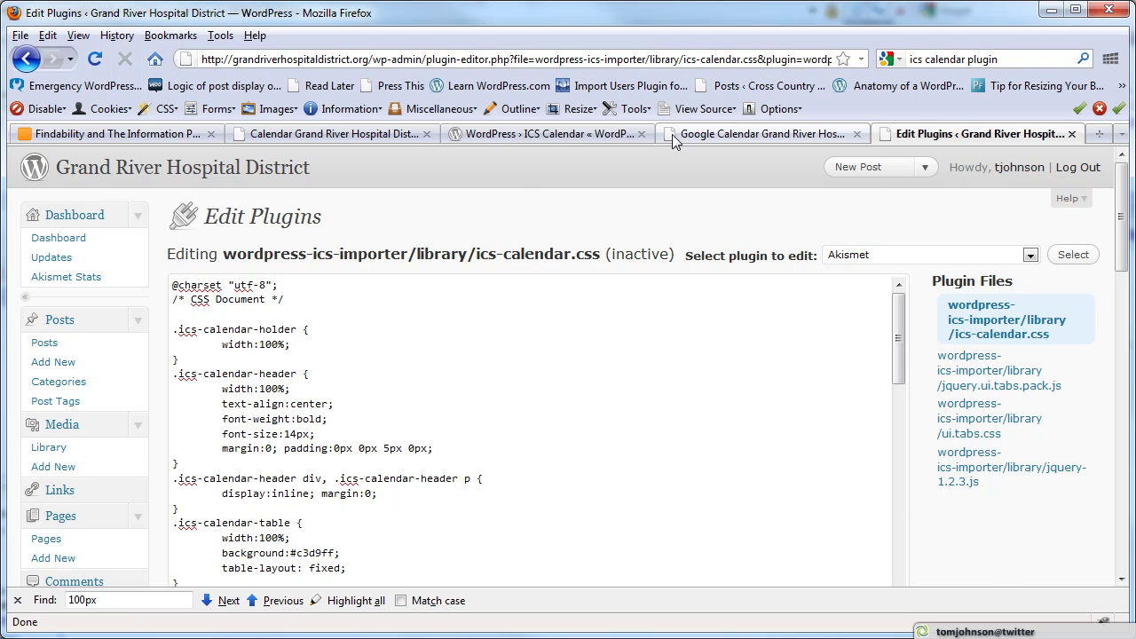
{"action": "left_click", "coordinate": [330, 133]}
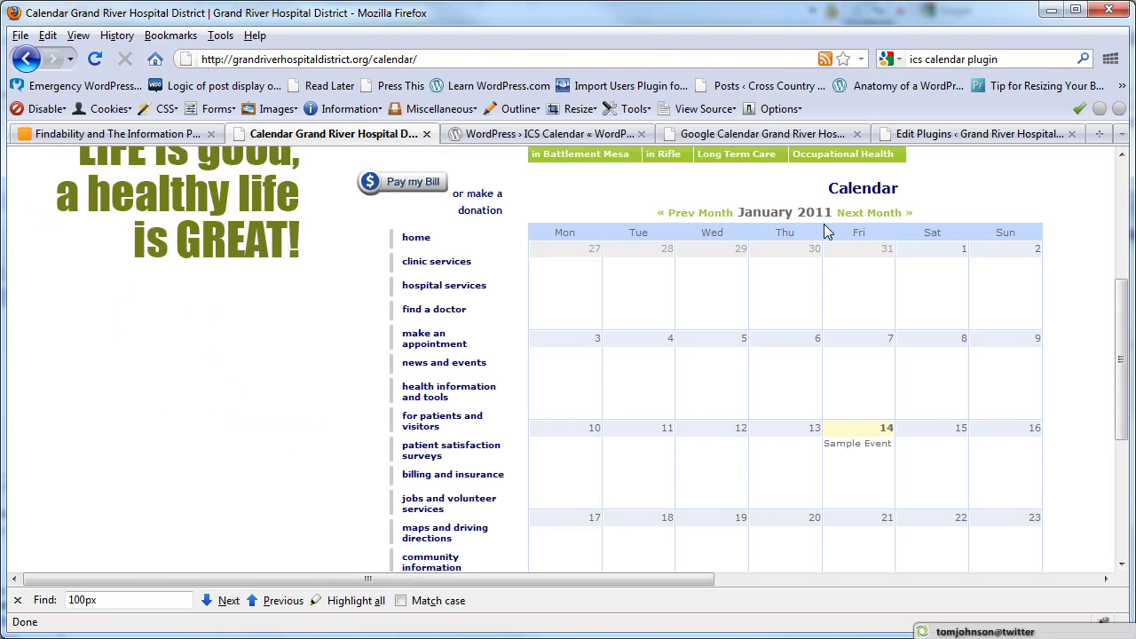
{"action": "left_click", "coordinate": [920, 134]}
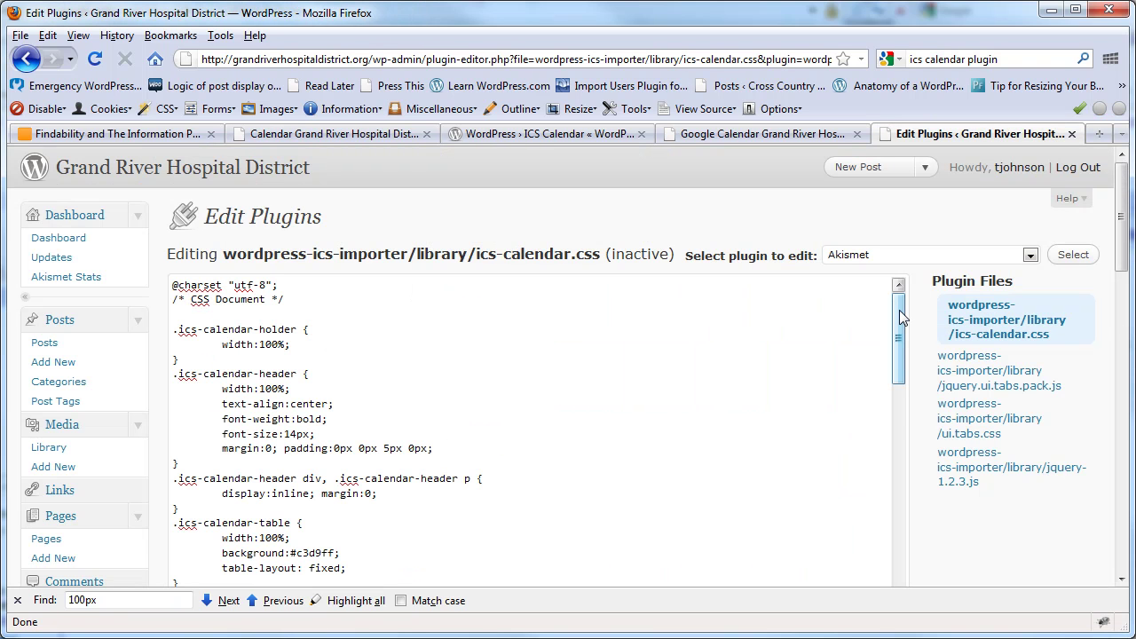
Step: Search the stylesheet for '100p' to reach the .ics-calendar-table td height:100px rule
{"action": "left_click_drag", "start_coordinate": [899, 310], "coordinate": [907, 371]}
{"action": "scroll", "coordinate": [907, 370], "scroll_direction": "down", "scroll_amount": 2}
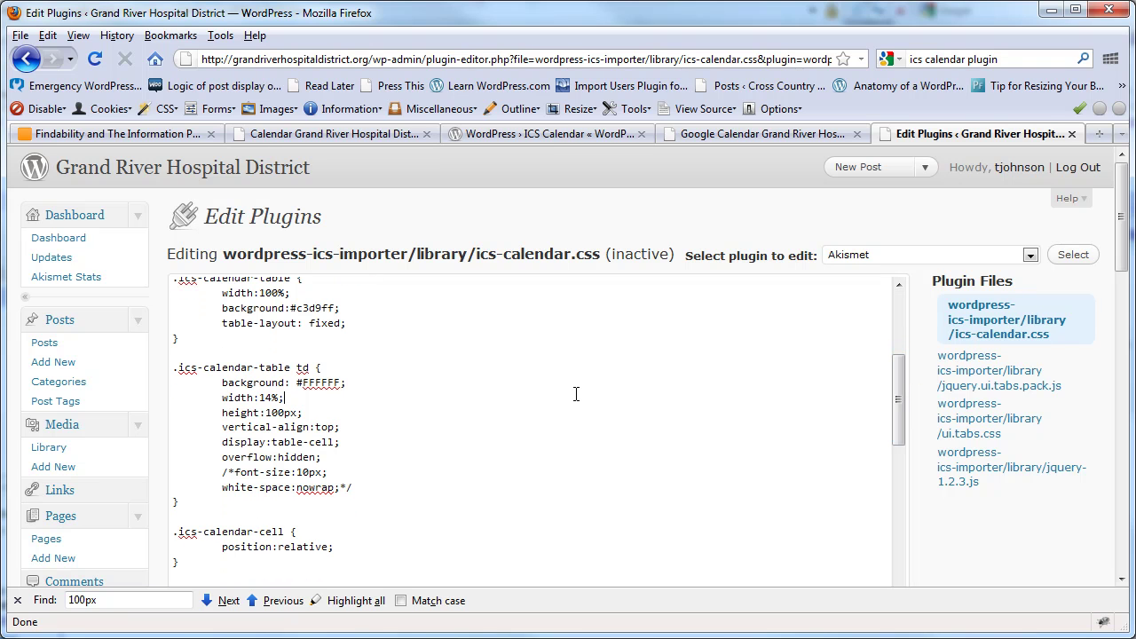
{"action": "key", "text": "ctrl+f"}
{"action": "type", "text": "100p"}
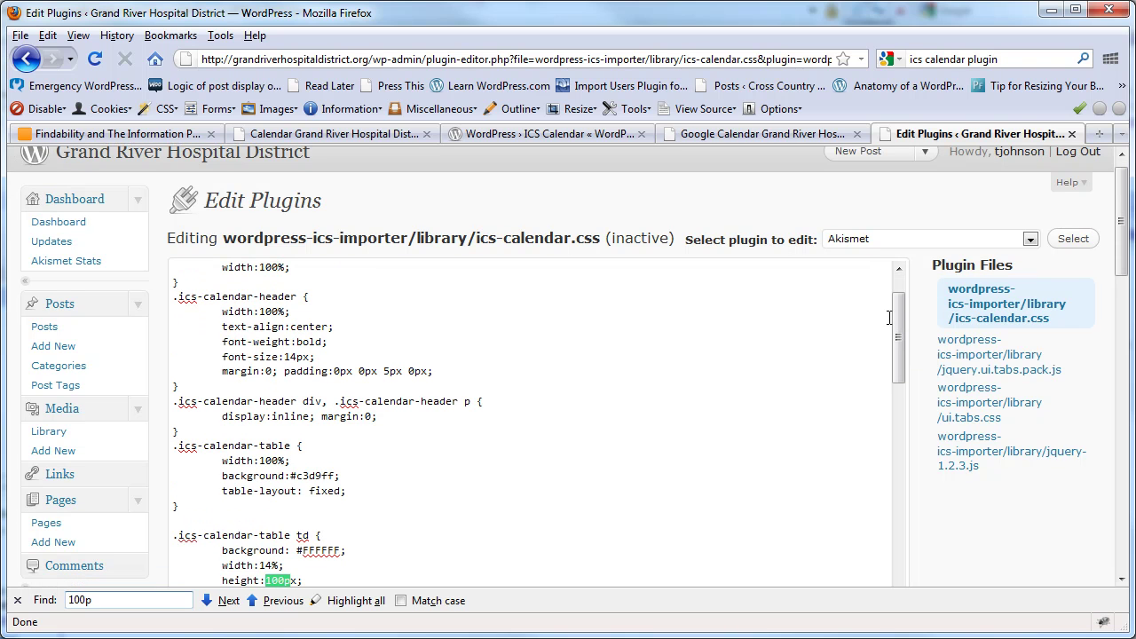
{"action": "scroll", "coordinate": [899, 343], "scroll_direction": "down", "scroll_amount": 3}
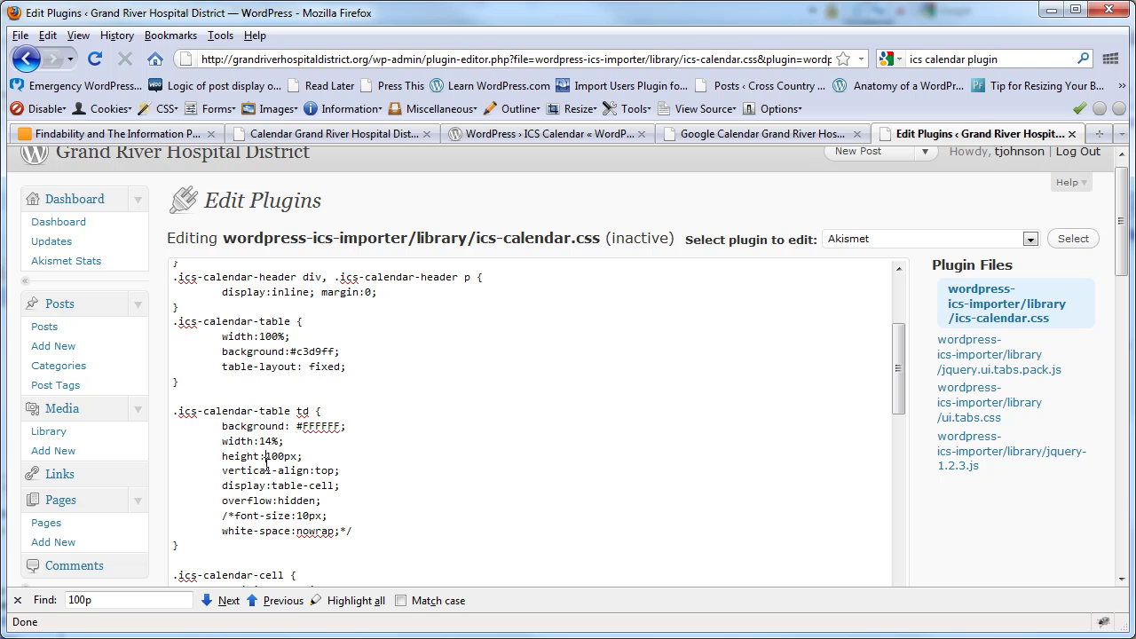
Step: Switch to the site's Calendar page and view the January 2011 grid with tall day cells
{"action": "left_click", "coordinate": [375, 134]}
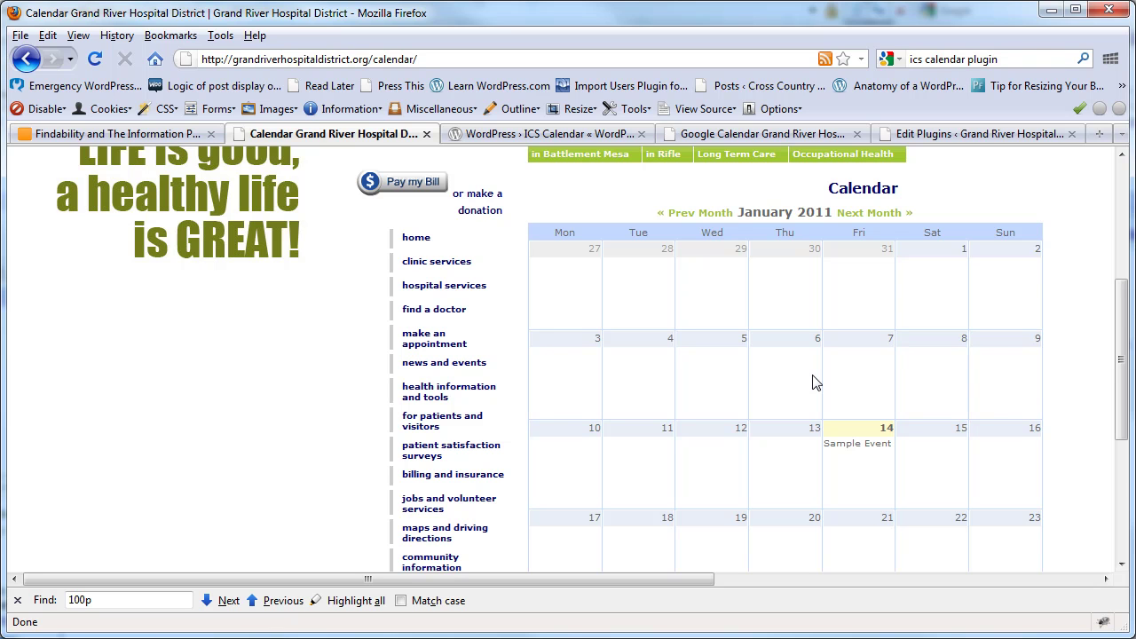
{"action": "mouse_move", "coordinate": [1123, 329]}
{"action": "left_mouse_down"}
{"action": "mouse_move", "coordinate": [1120, 398]}
{"action": "mouse_move", "coordinate": [1126, 314]}
{"action": "left_mouse_up"}
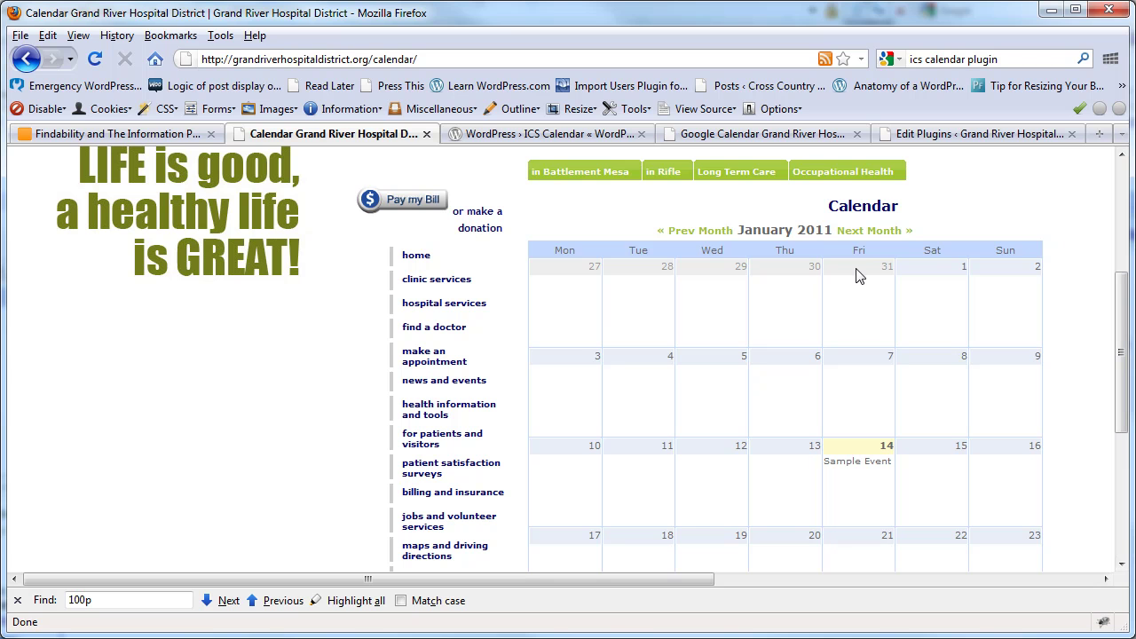
Step: On the embedded Google Calendar page, open the January 14 Sample Event details (1pm–2pm, Clinic Main Room)
{"action": "left_click", "coordinate": [701, 138]}
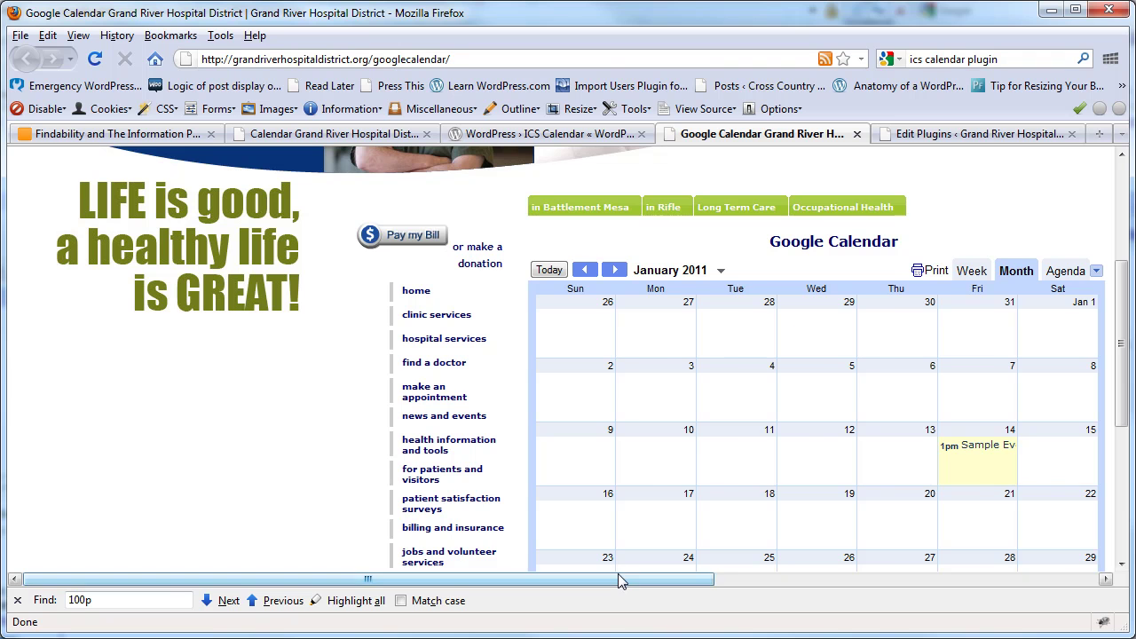
{"action": "left_click_drag", "start_coordinate": [626, 580], "coordinate": [667, 577]}
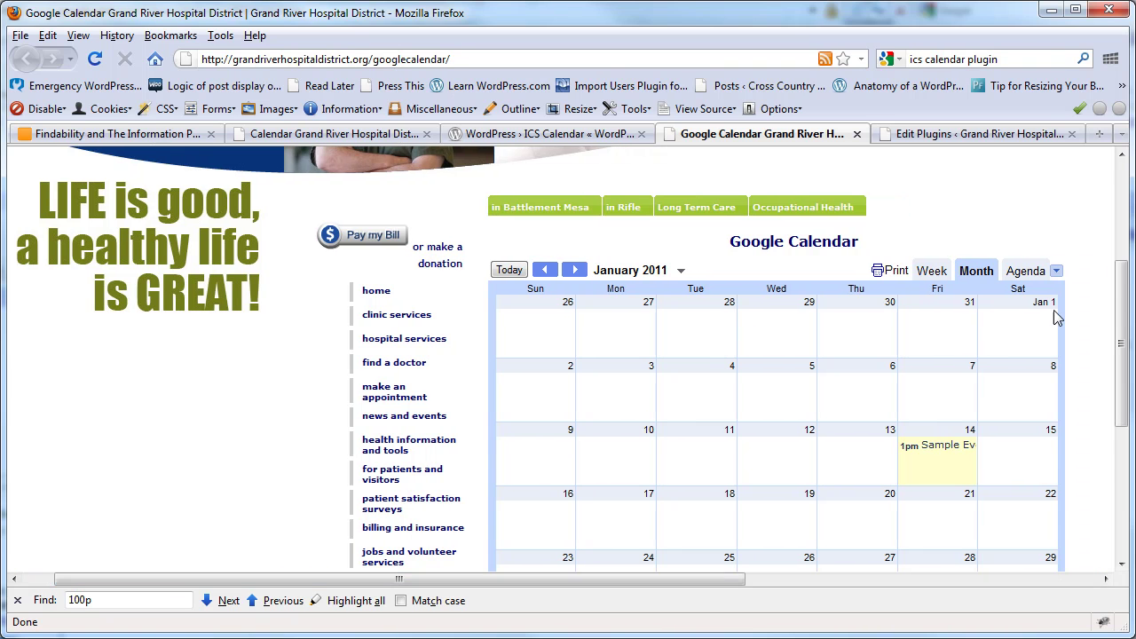
{"action": "mouse_move", "coordinate": [1120, 295]}
{"action": "left_mouse_down"}
{"action": "mouse_move", "coordinate": [1120, 349]}
{"action": "mouse_move", "coordinate": [1117, 286]}
{"action": "left_mouse_up"}
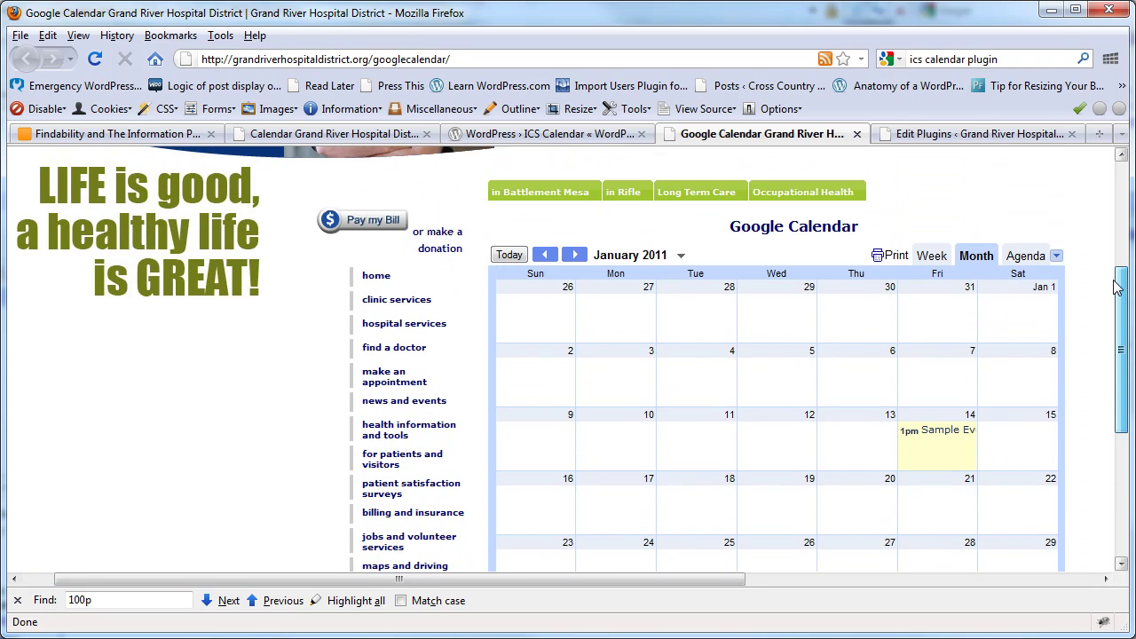
{"action": "left_click_drag", "start_coordinate": [1116, 286], "coordinate": [1117, 337]}
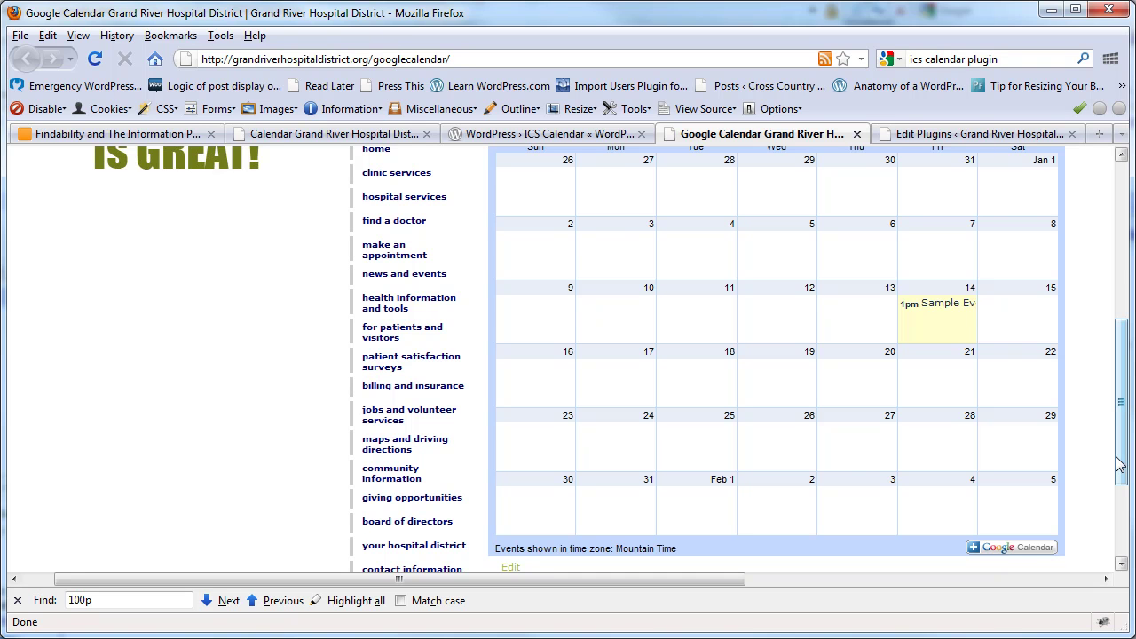
{"action": "scroll", "coordinate": [1121, 445], "scroll_direction": "up", "scroll_amount": 2}
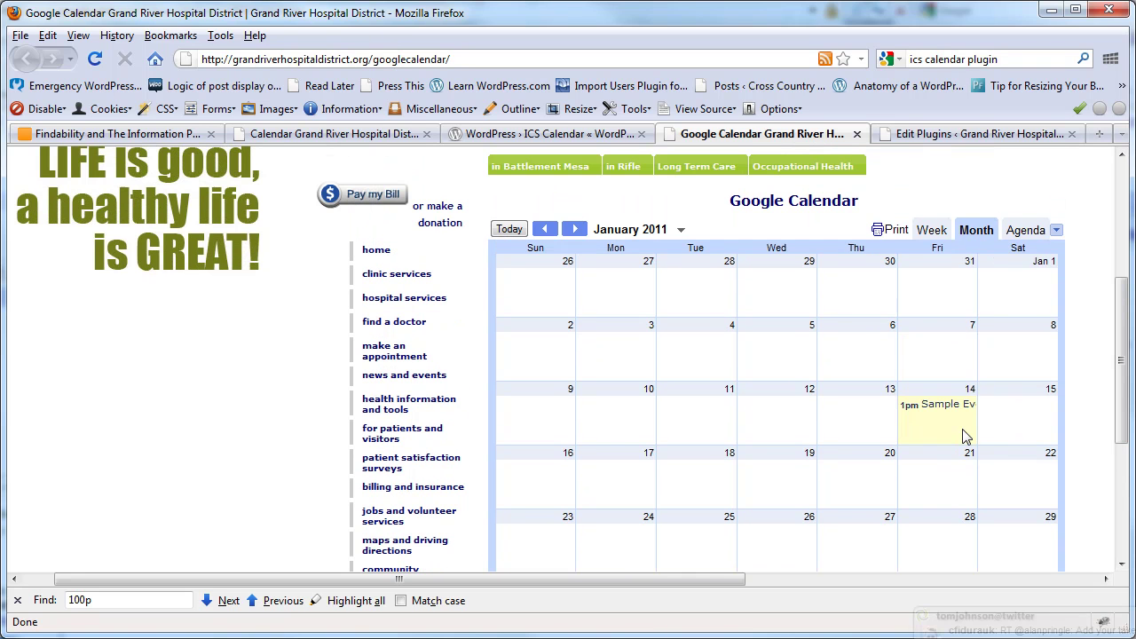
{"action": "left_click", "coordinate": [941, 414]}
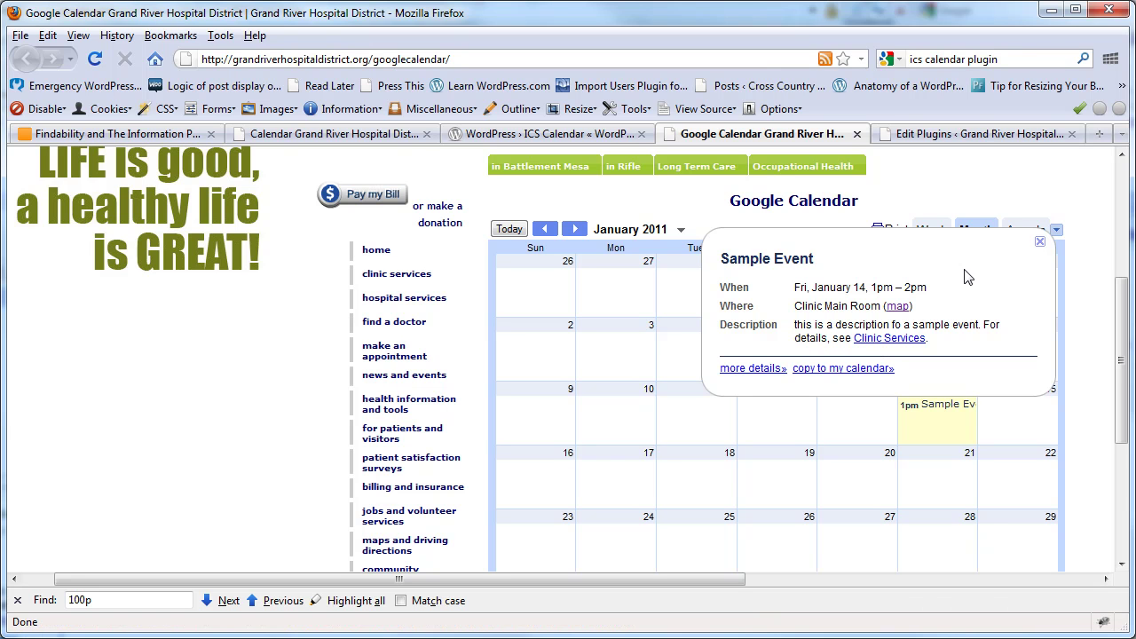
Step: Close the event bubble, compare with the ICS calendar's Sample Event popup, then return to Google Calendar
{"action": "left_click", "coordinate": [1042, 244]}
{"action": "left_click", "coordinate": [328, 133]}
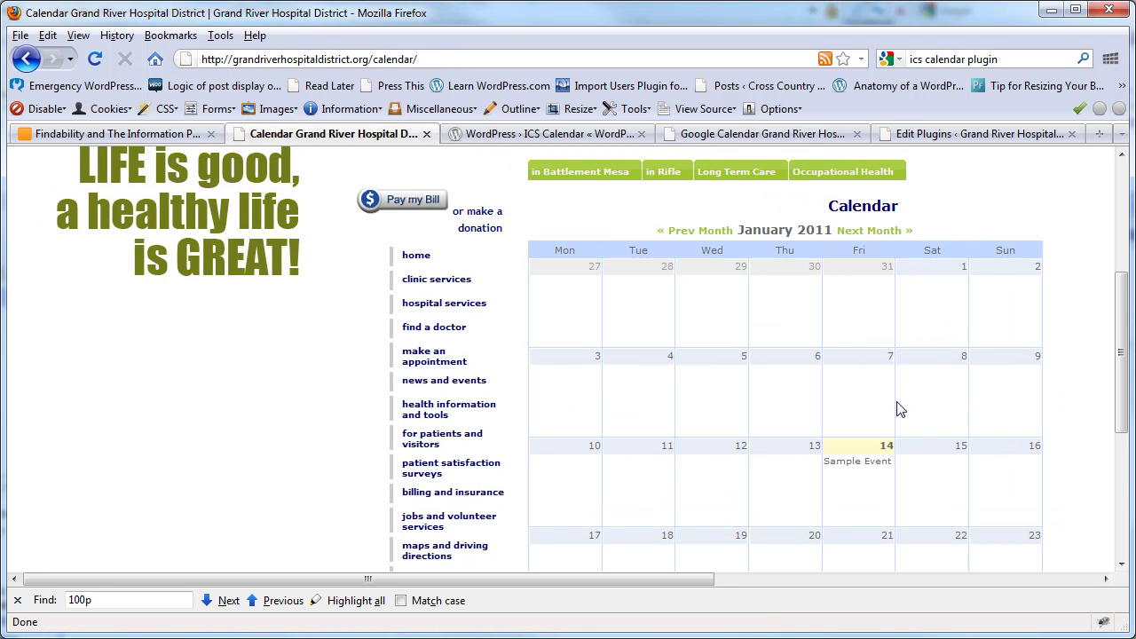
{"action": "mouse_move", "coordinate": [883, 468]}
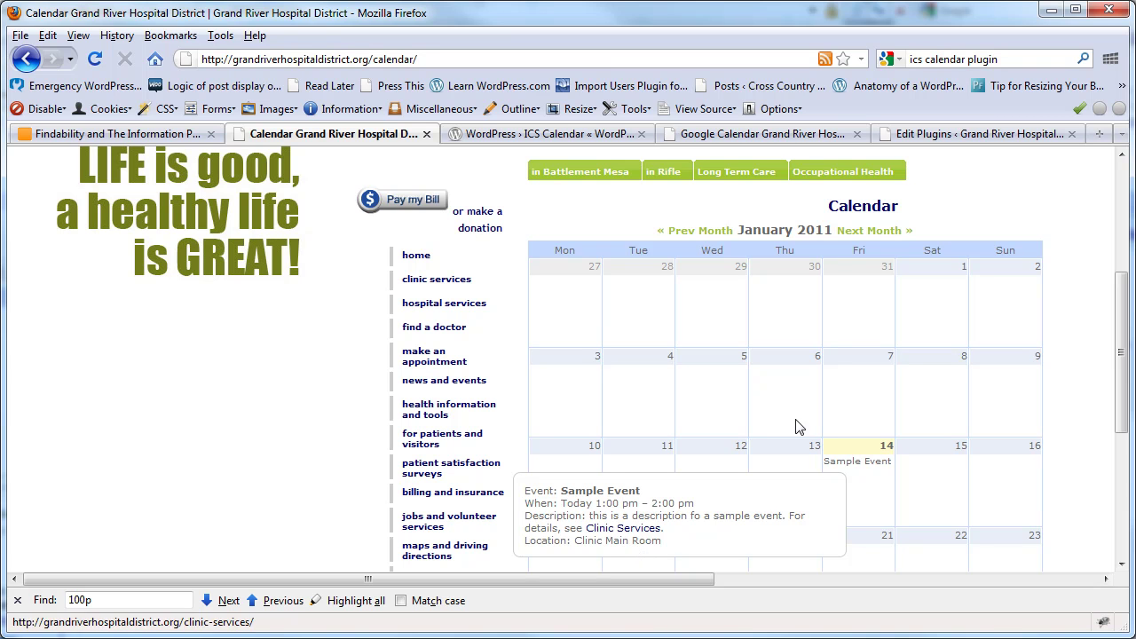
{"action": "left_click", "coordinate": [778, 135]}
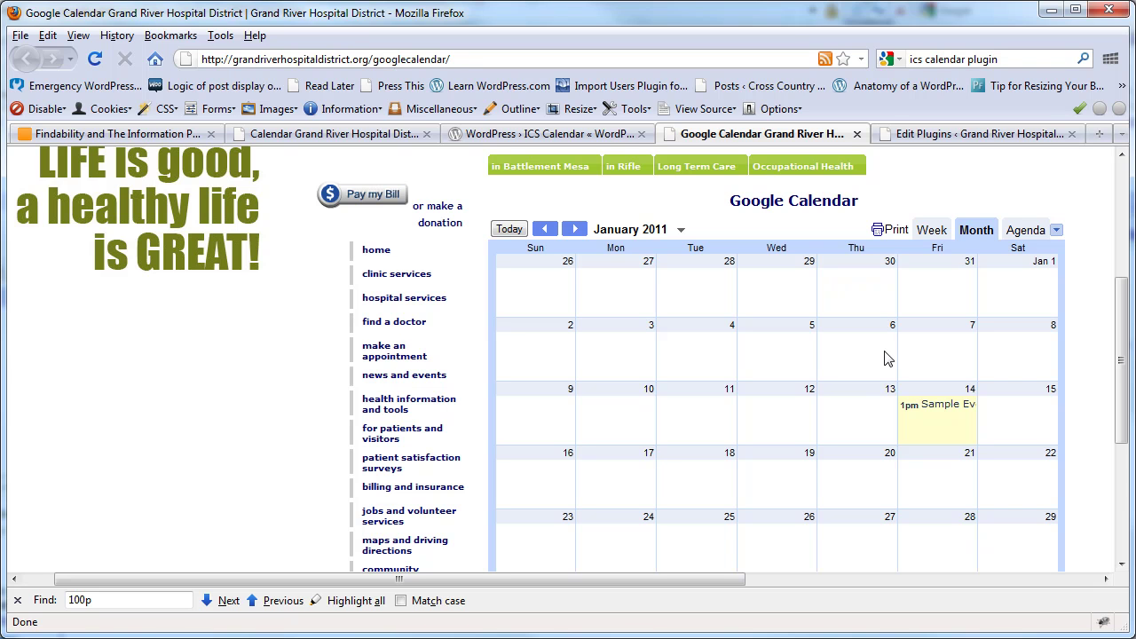
{"action": "left_click", "coordinate": [1017, 229]}
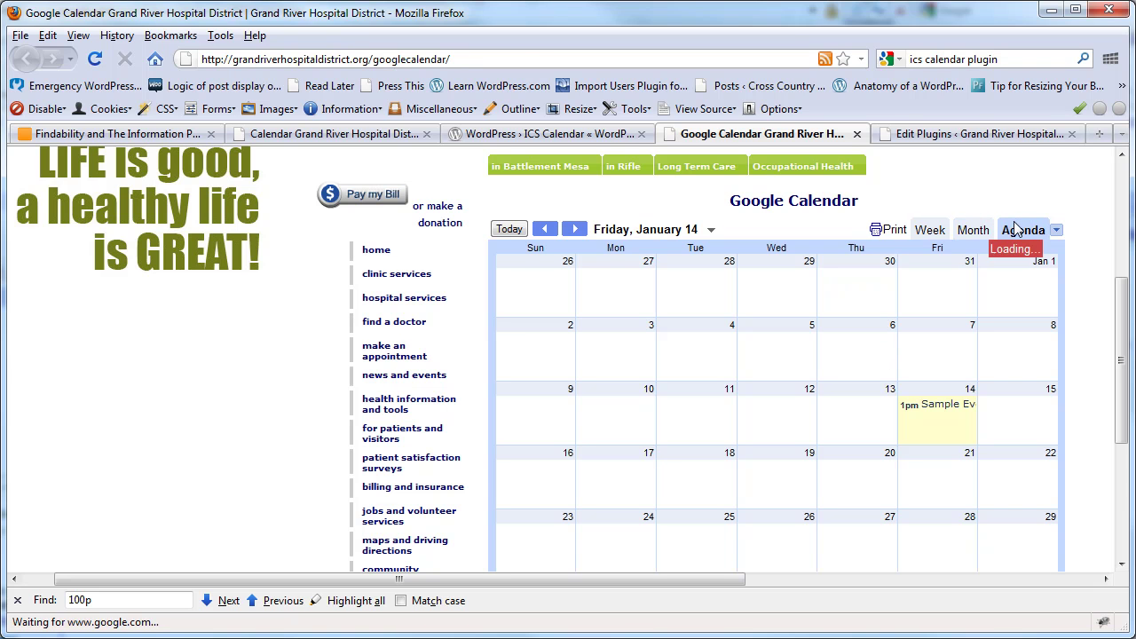
{"action": "left_click", "coordinate": [931, 229]}
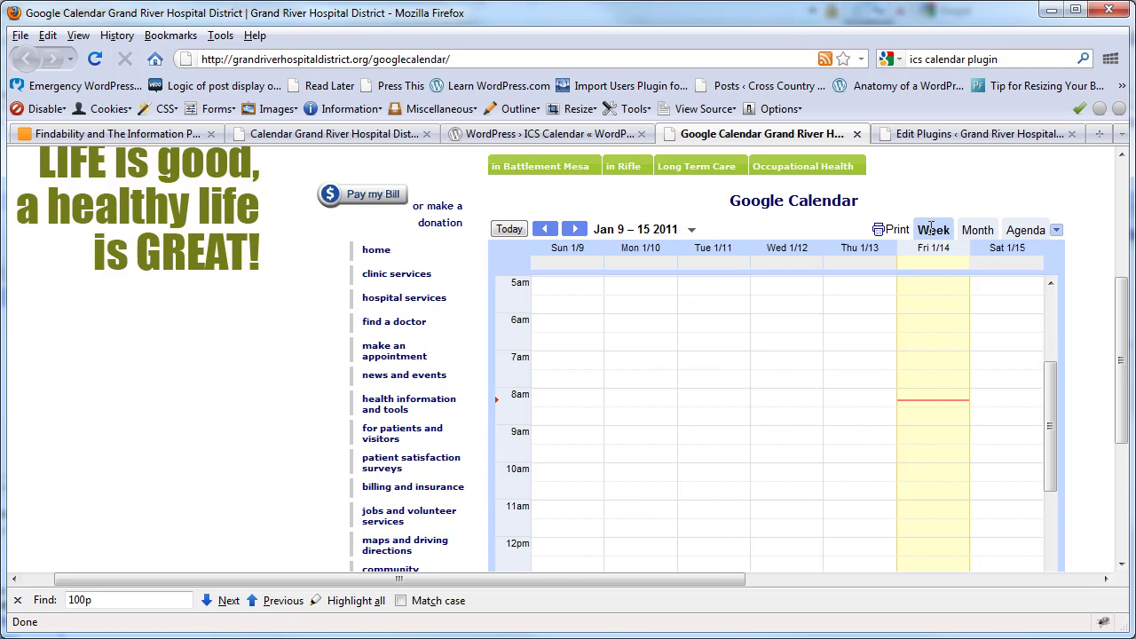
{"action": "left_click", "coordinate": [979, 231]}
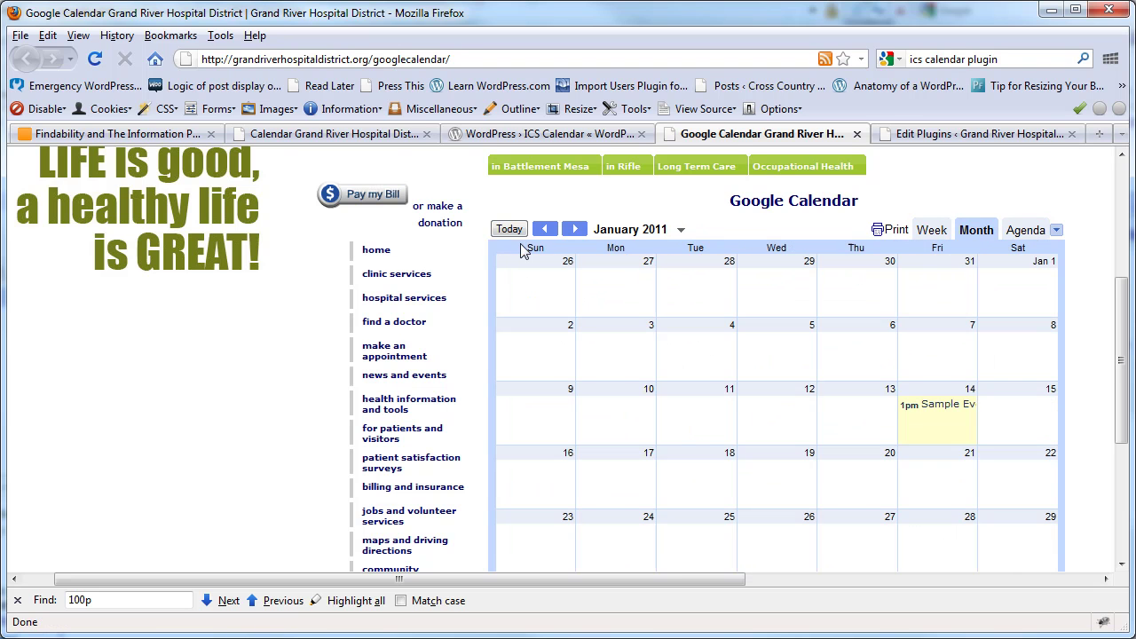